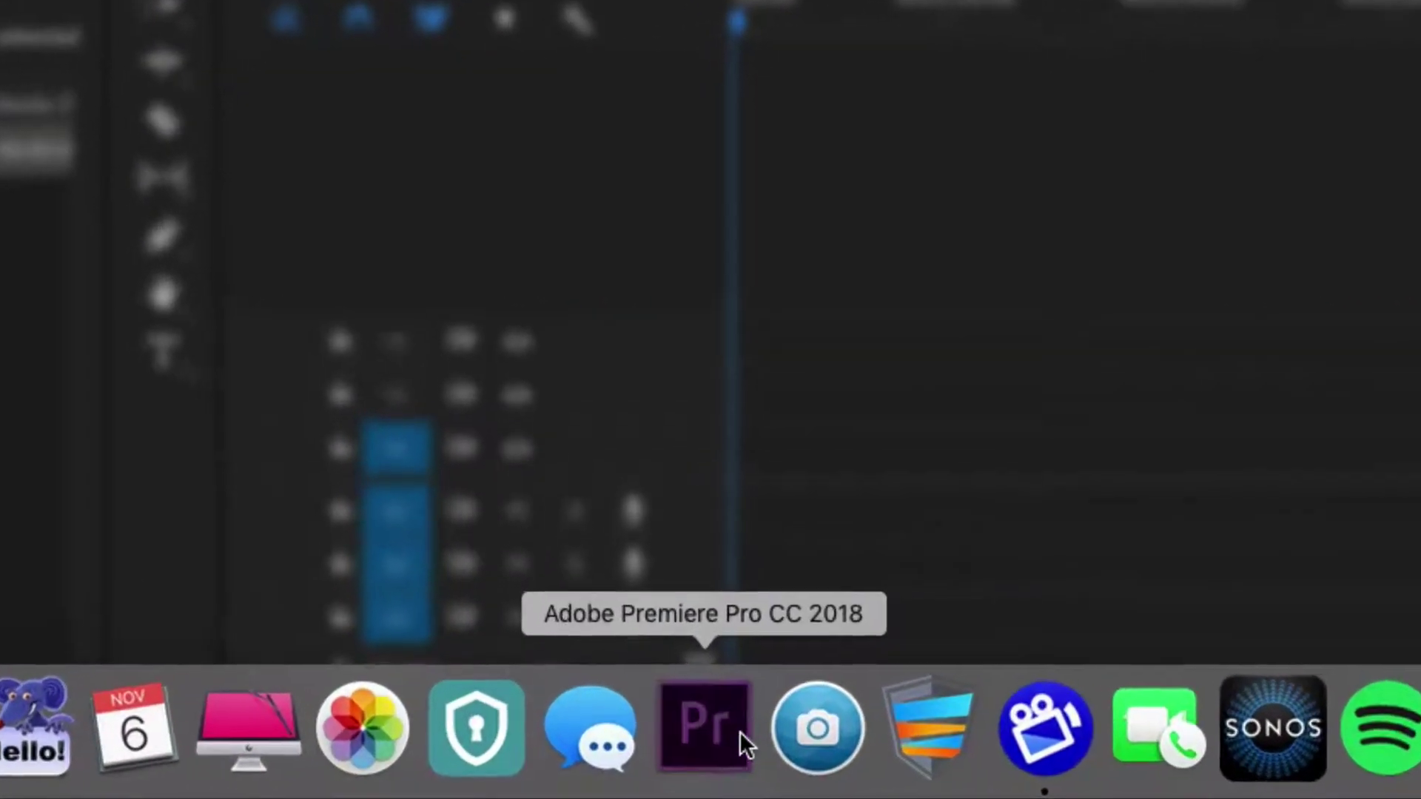
Switch to Adobe Premiere Pro CC 2018.
click(740, 731)
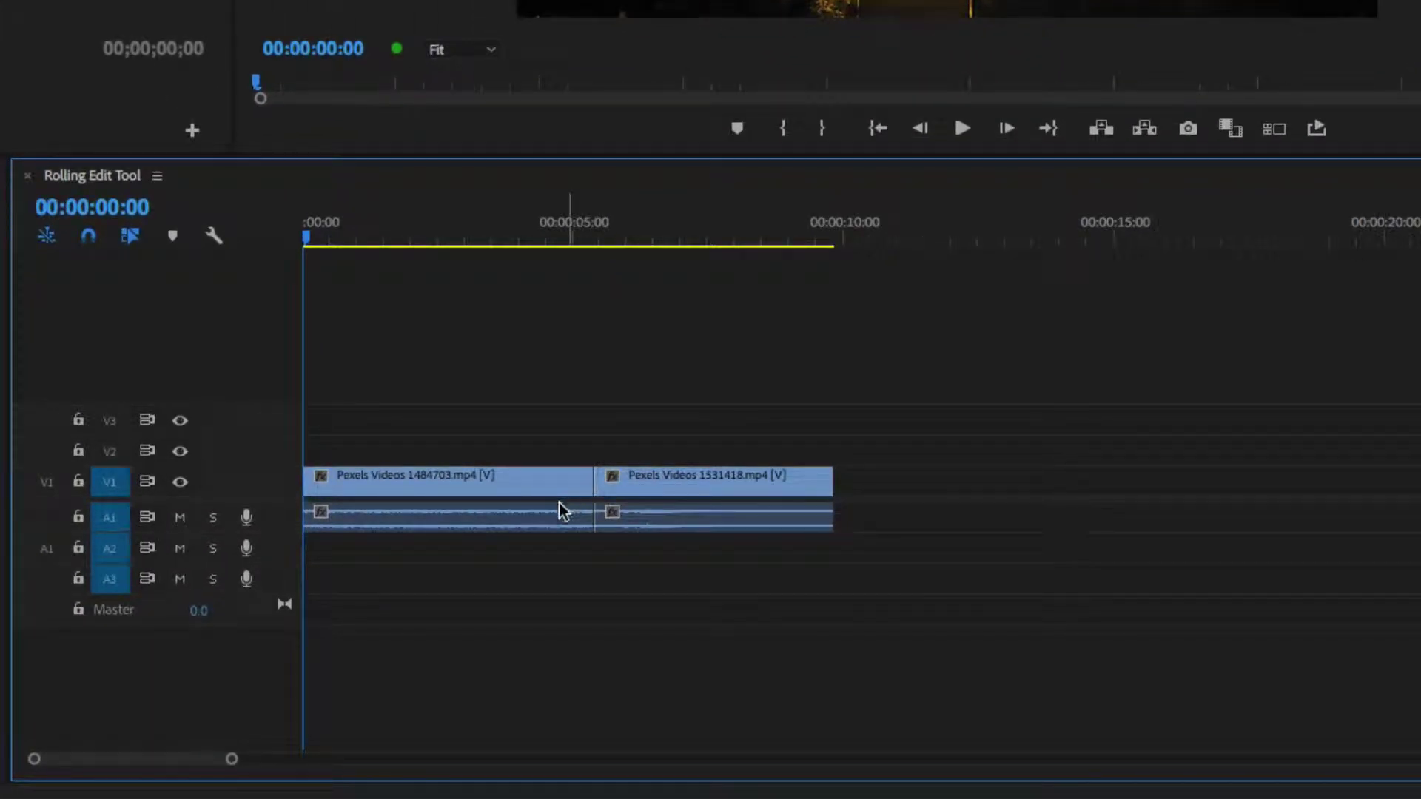
Trim the first clip's end to about 00:00:04:00, move the second clip against it to close the gap, and play the sequence.
drag(577, 483, 505, 481)
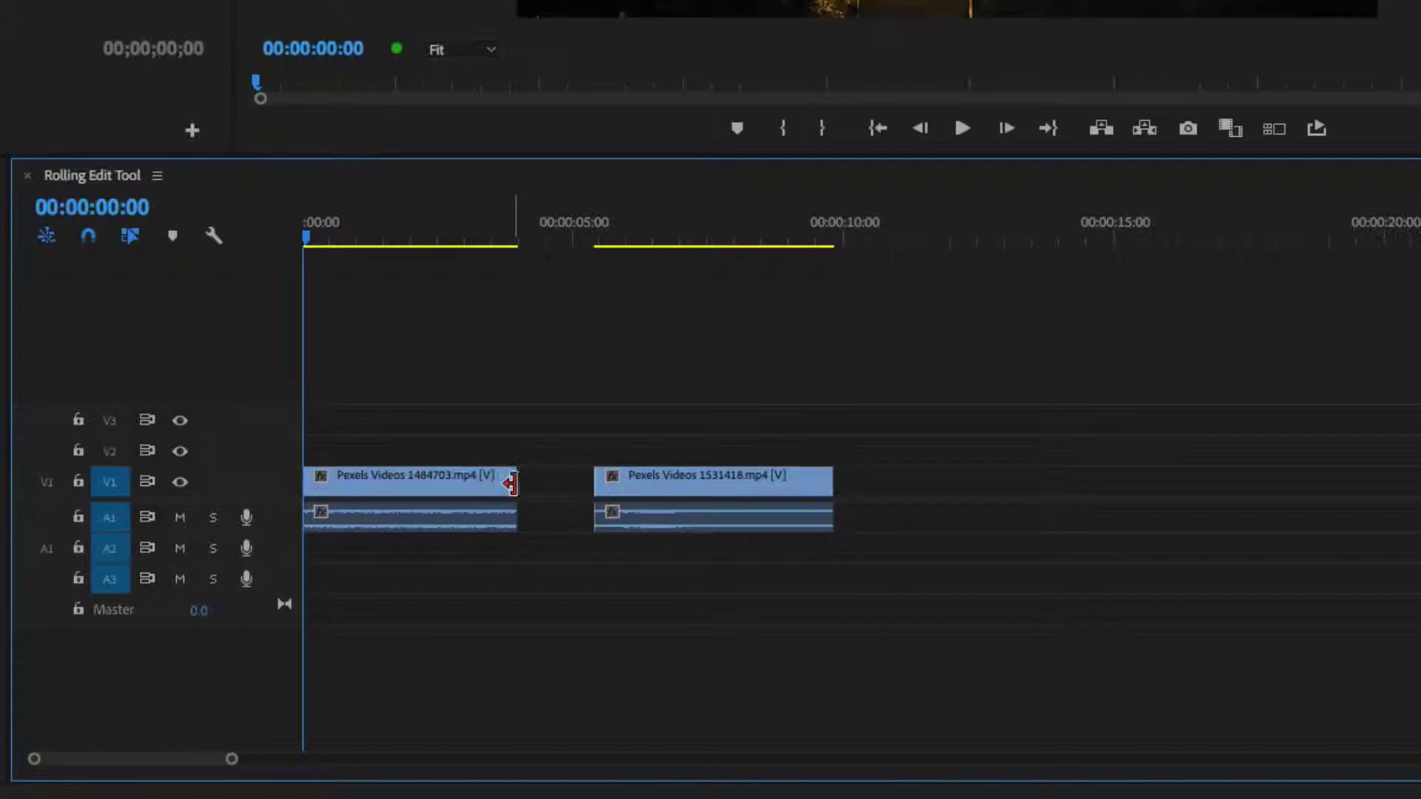
click(744, 482)
drag(744, 483, 665, 475)
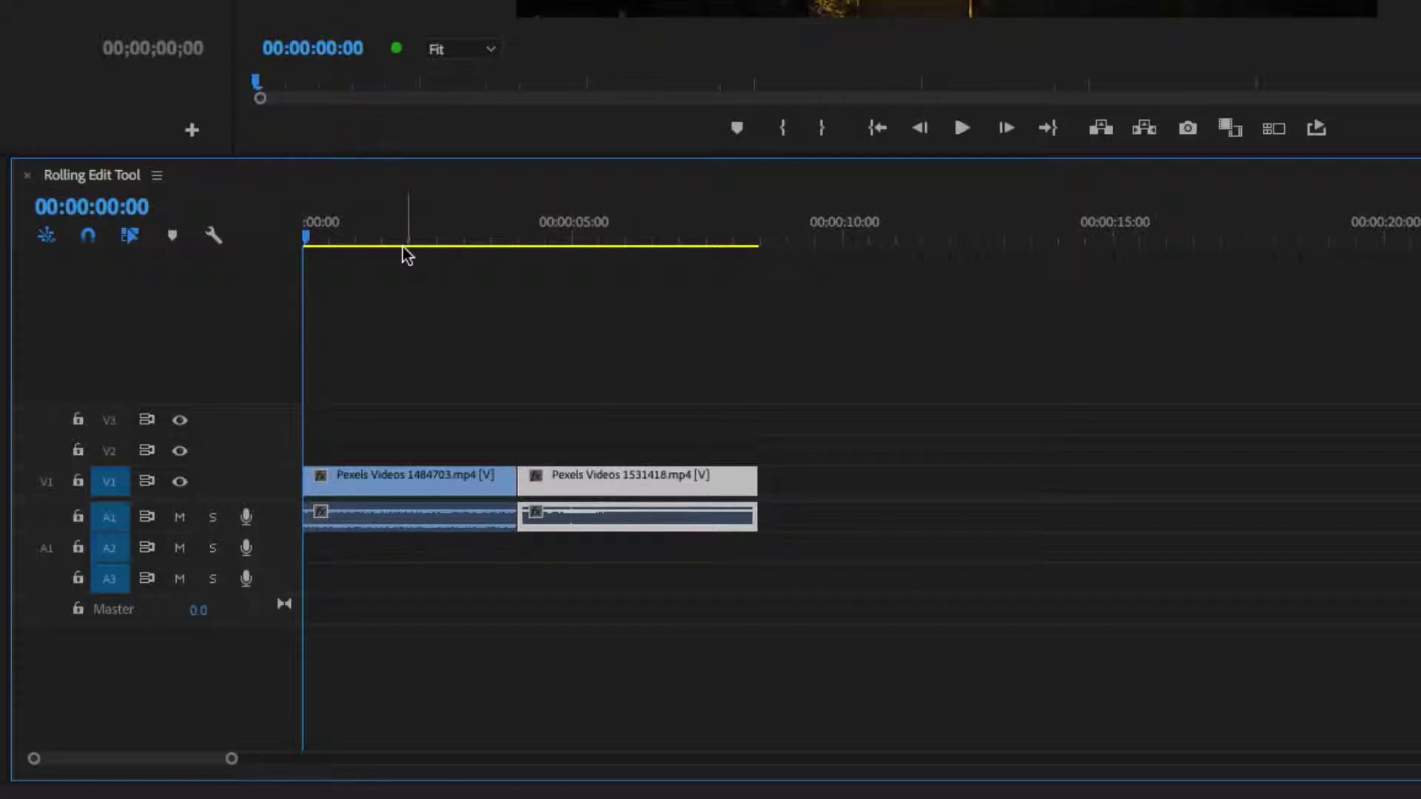
key(space)
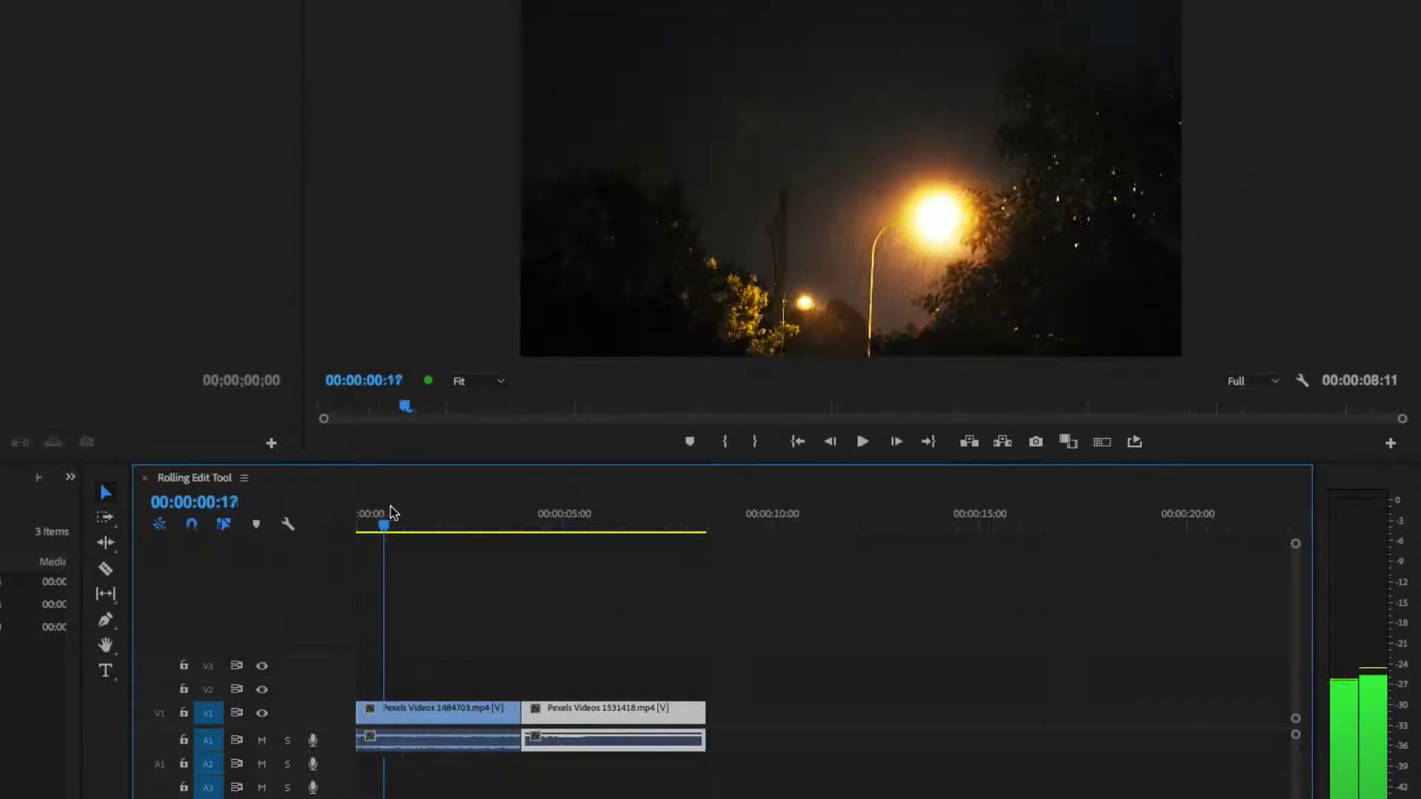
drag(391, 508, 778, 438)
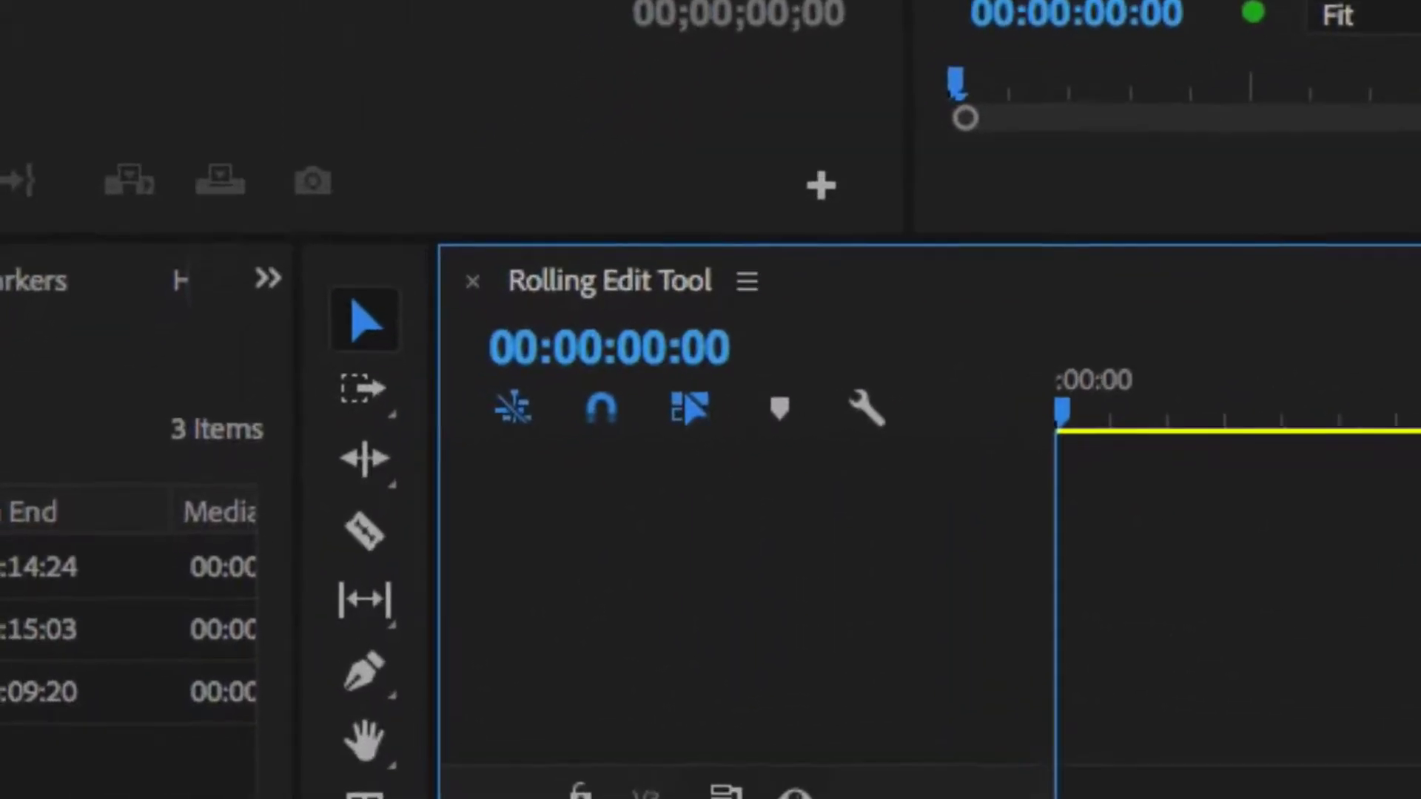
Roll the cut between the two clips earlier to about 00:00:04:00 with the Rolling Edit Tool and play back the sequence.
click(370, 463)
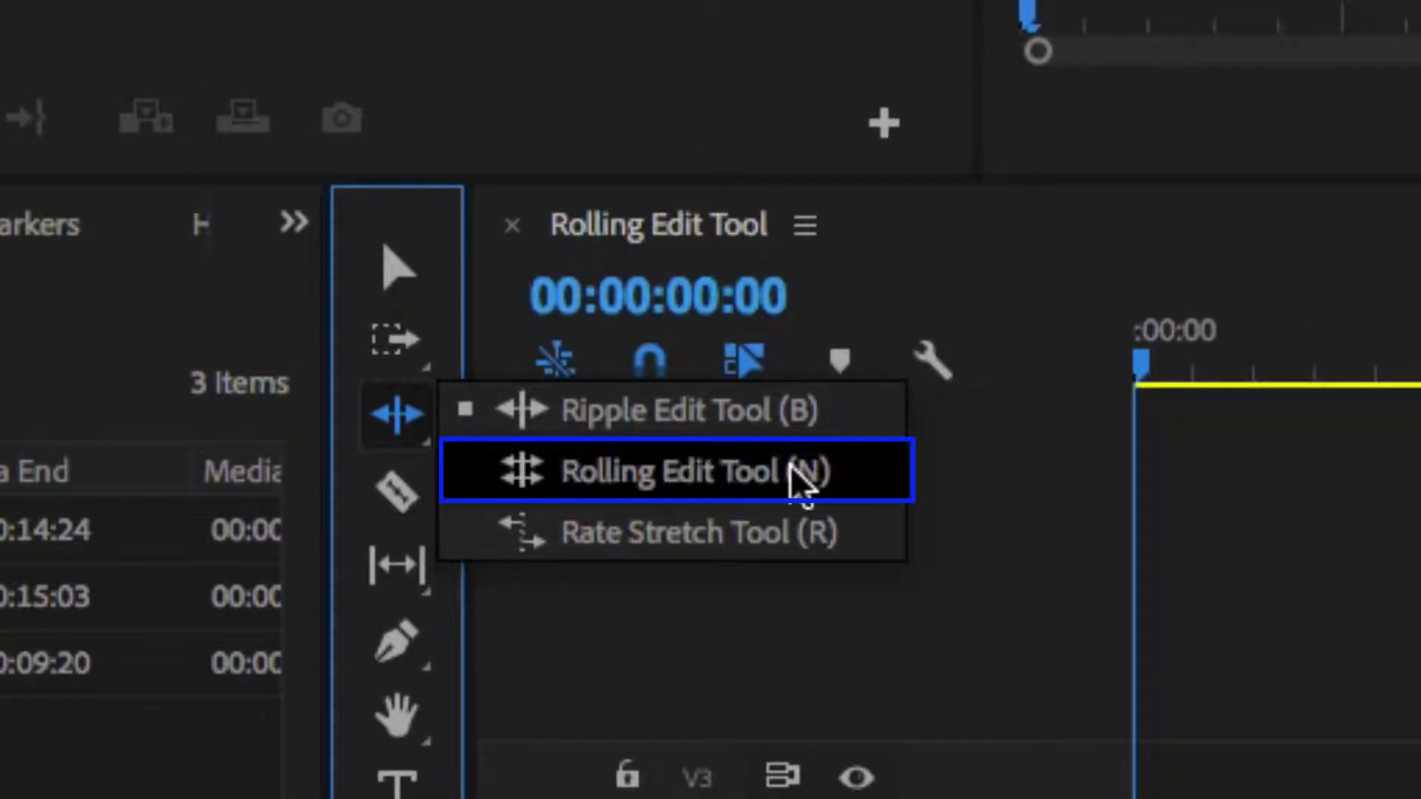
click(701, 491)
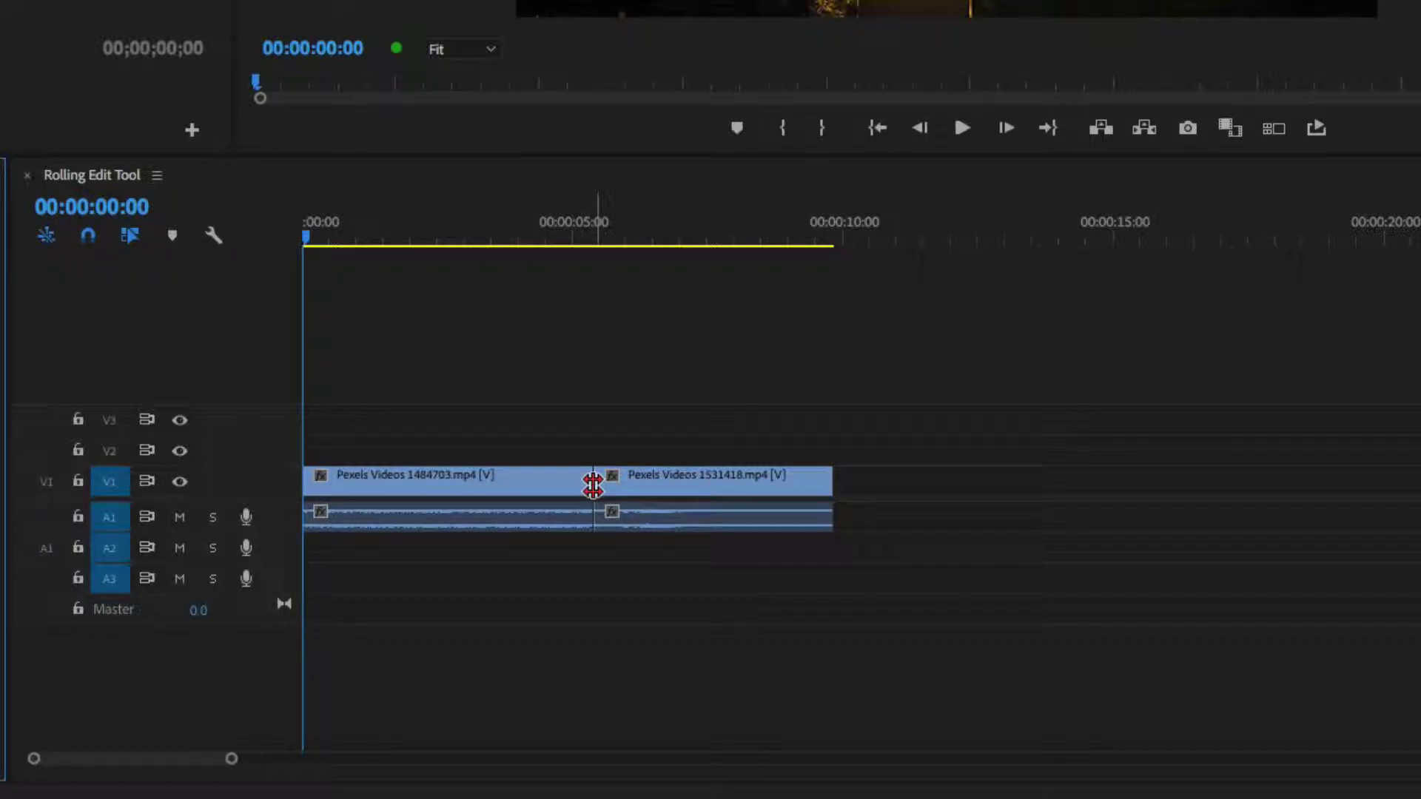
drag(593, 485, 459, 484)
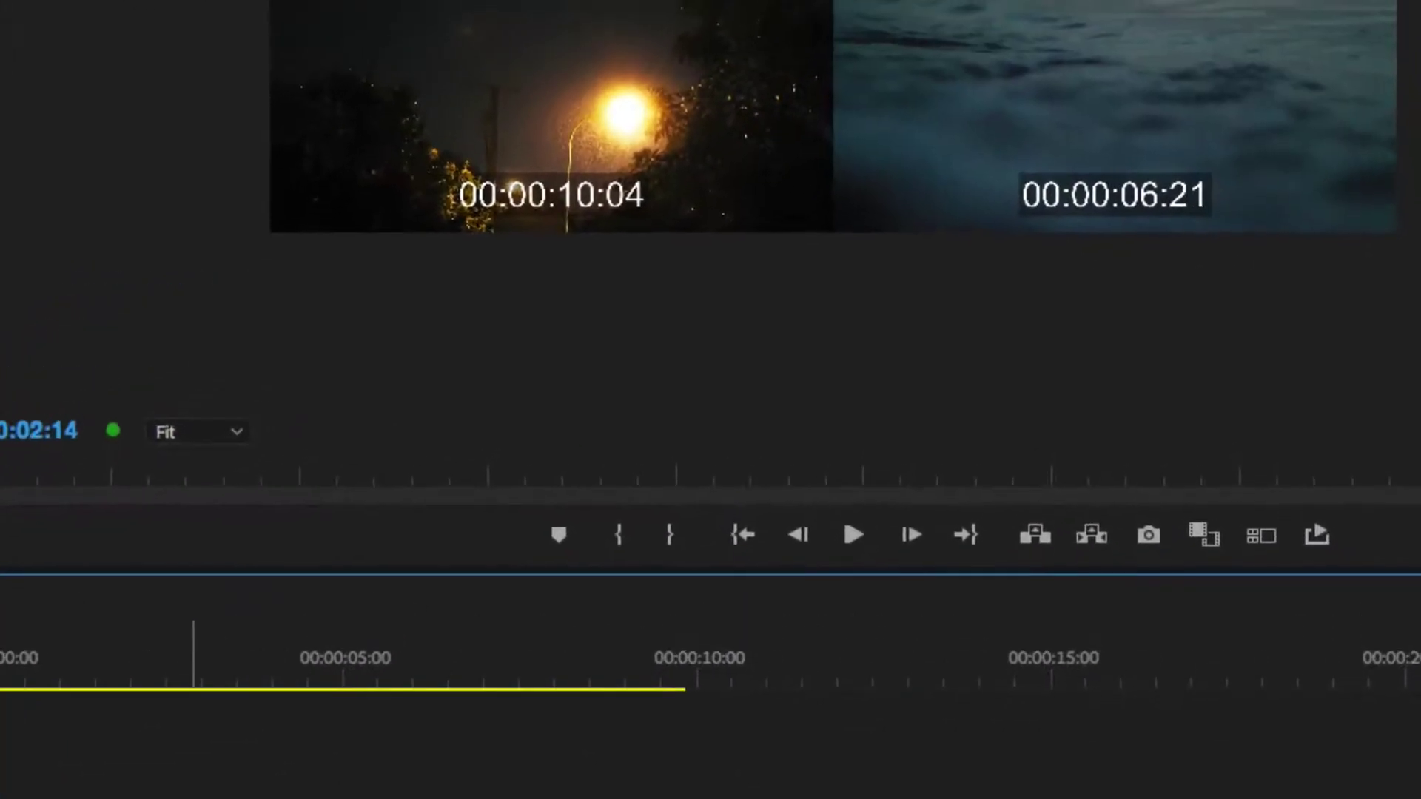
mouse_move(689, 740)
mouse_down()
mouse_move(629, 741)
mouse_move(862, 740)
mouse_move(538, 740)
mouse_move(835, 740)
mouse_move(644, 740)
mouse_move(755, 741)
mouse_move(699, 740)
mouse_up()
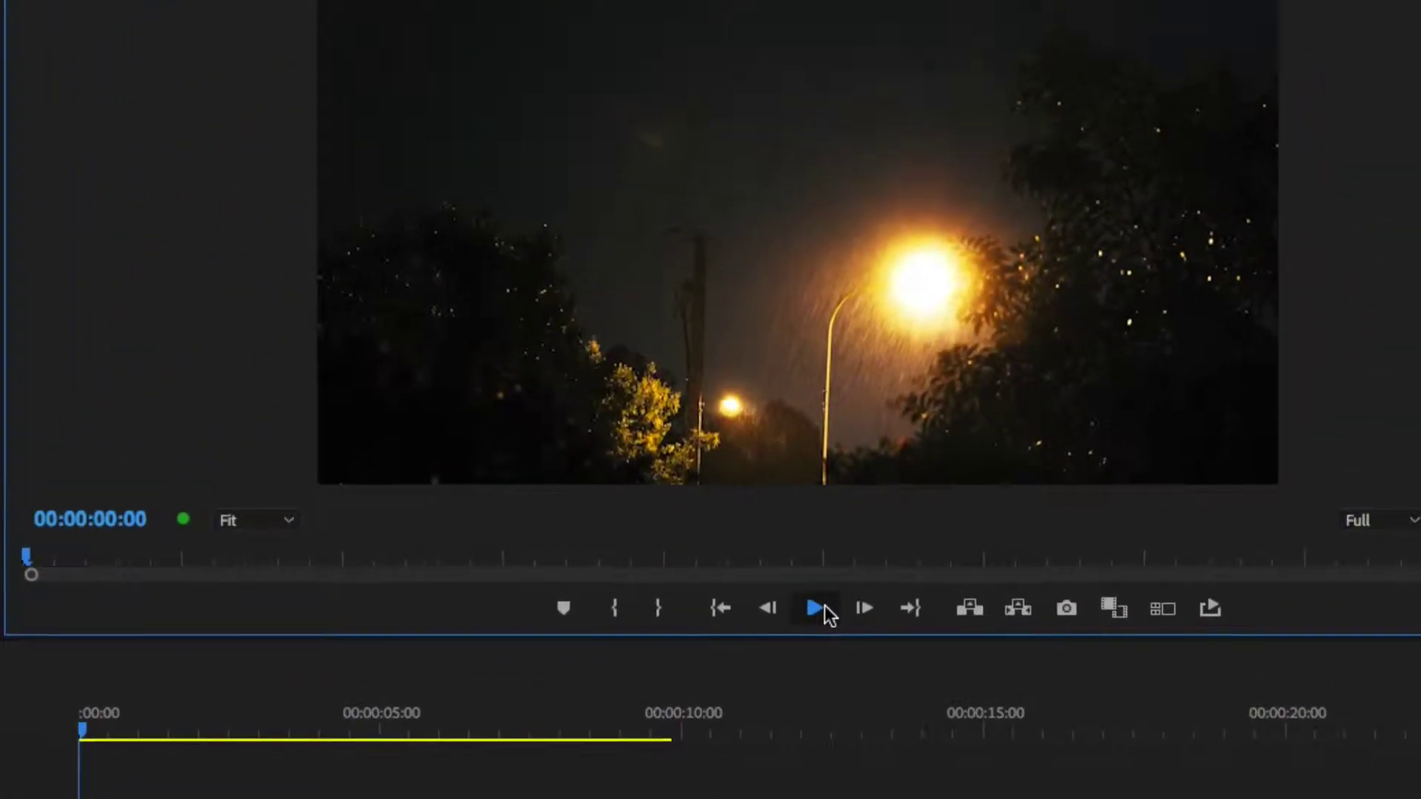
click(963, 128)
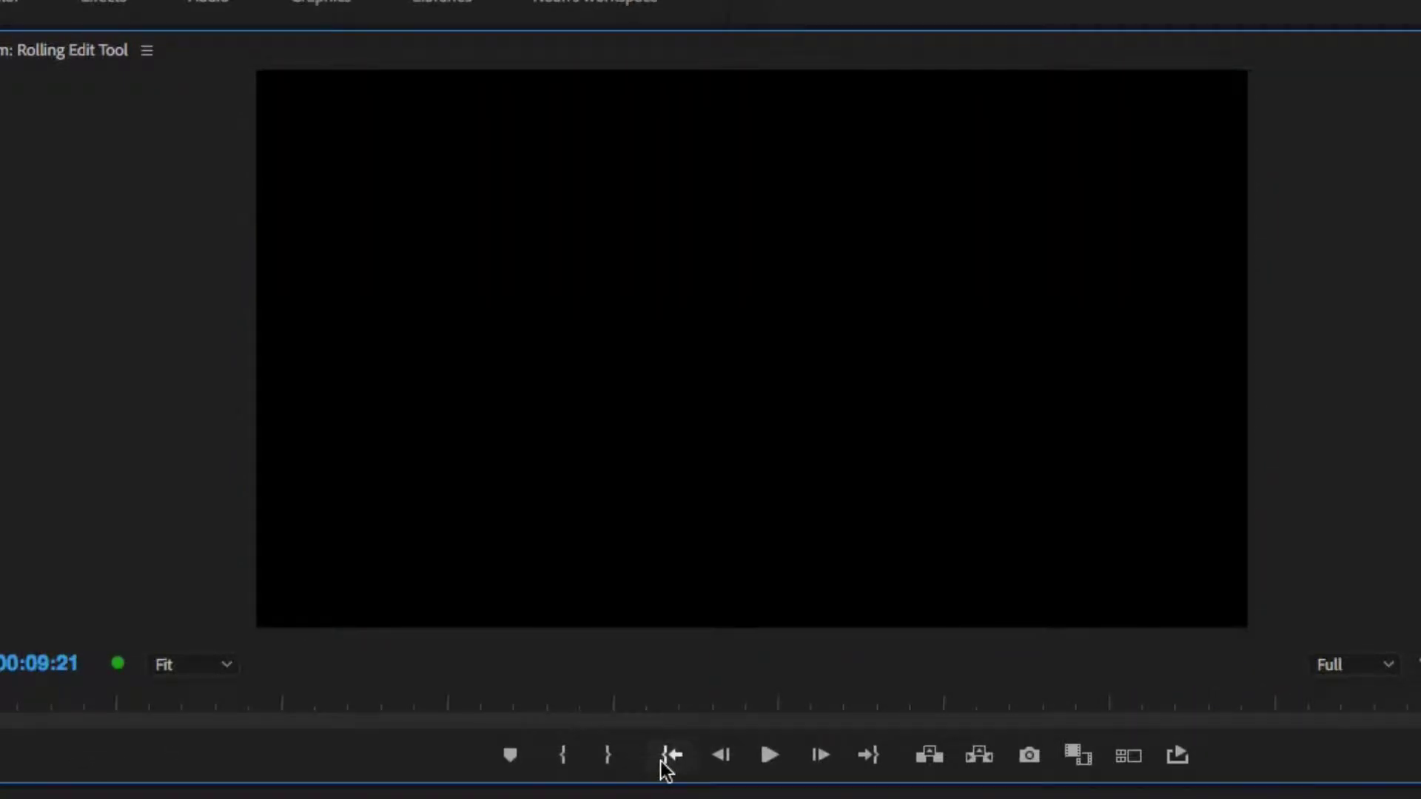
click(667, 755)
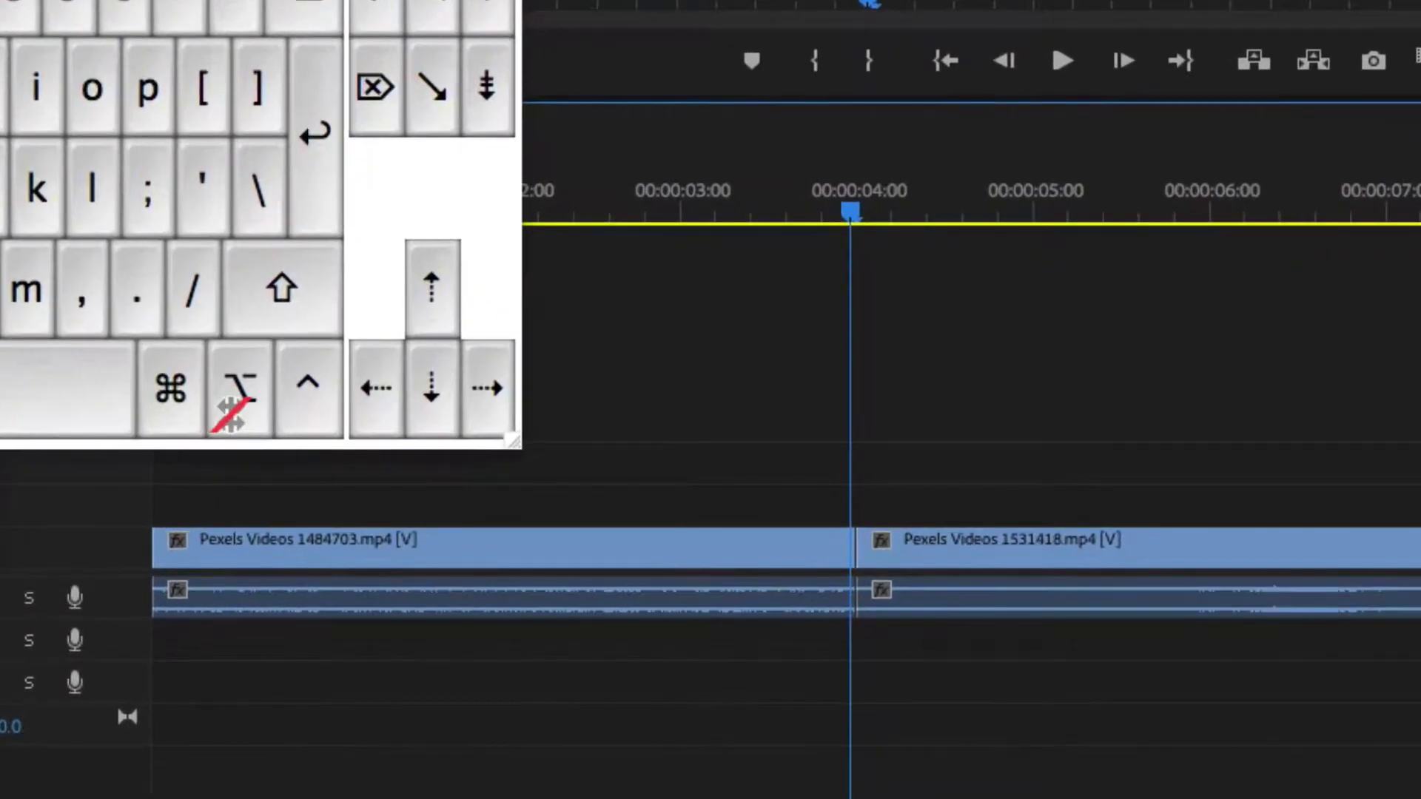
Roll only the audio cut between the two clips earlier to about 00:00:02:11 and play back the result.
click(230, 415)
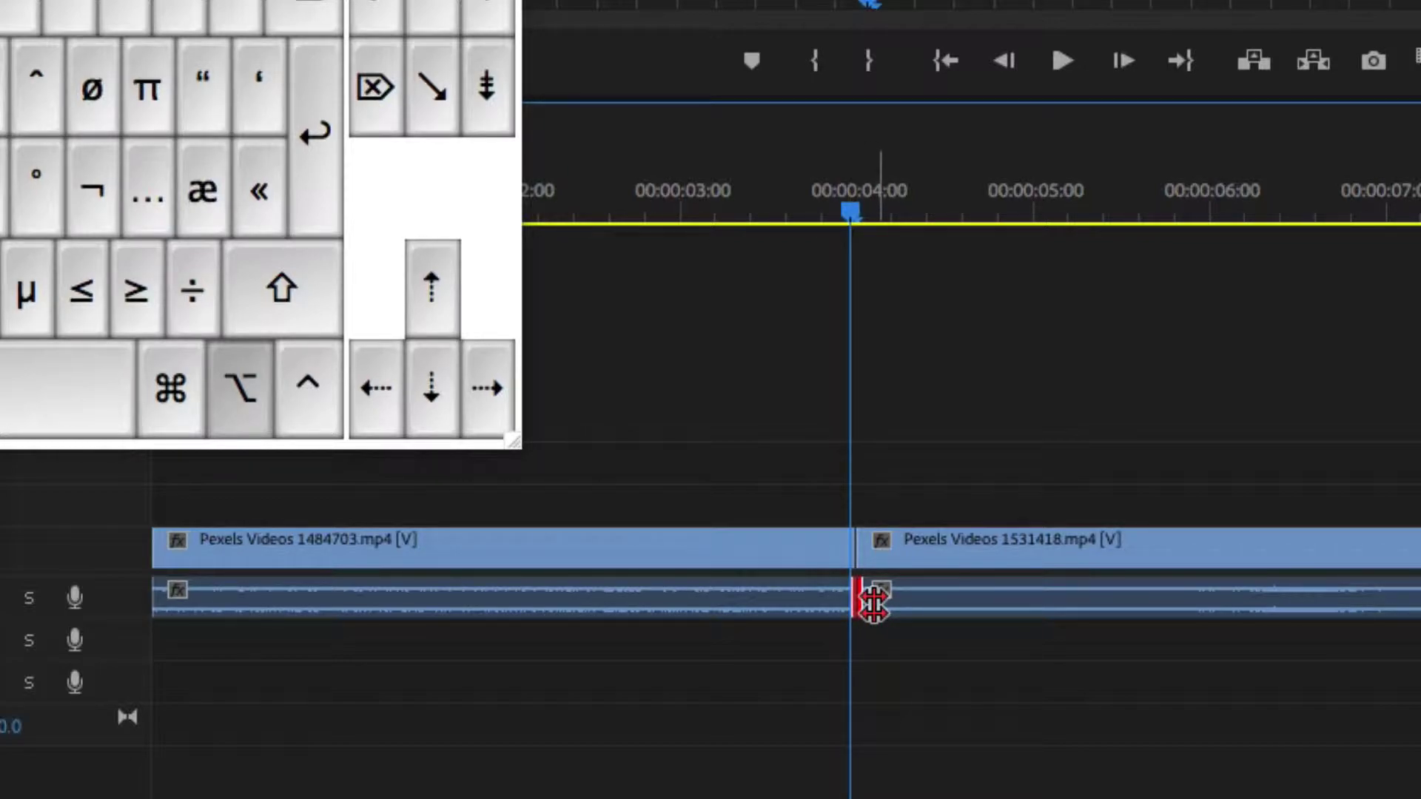
drag(856, 590, 597, 798)
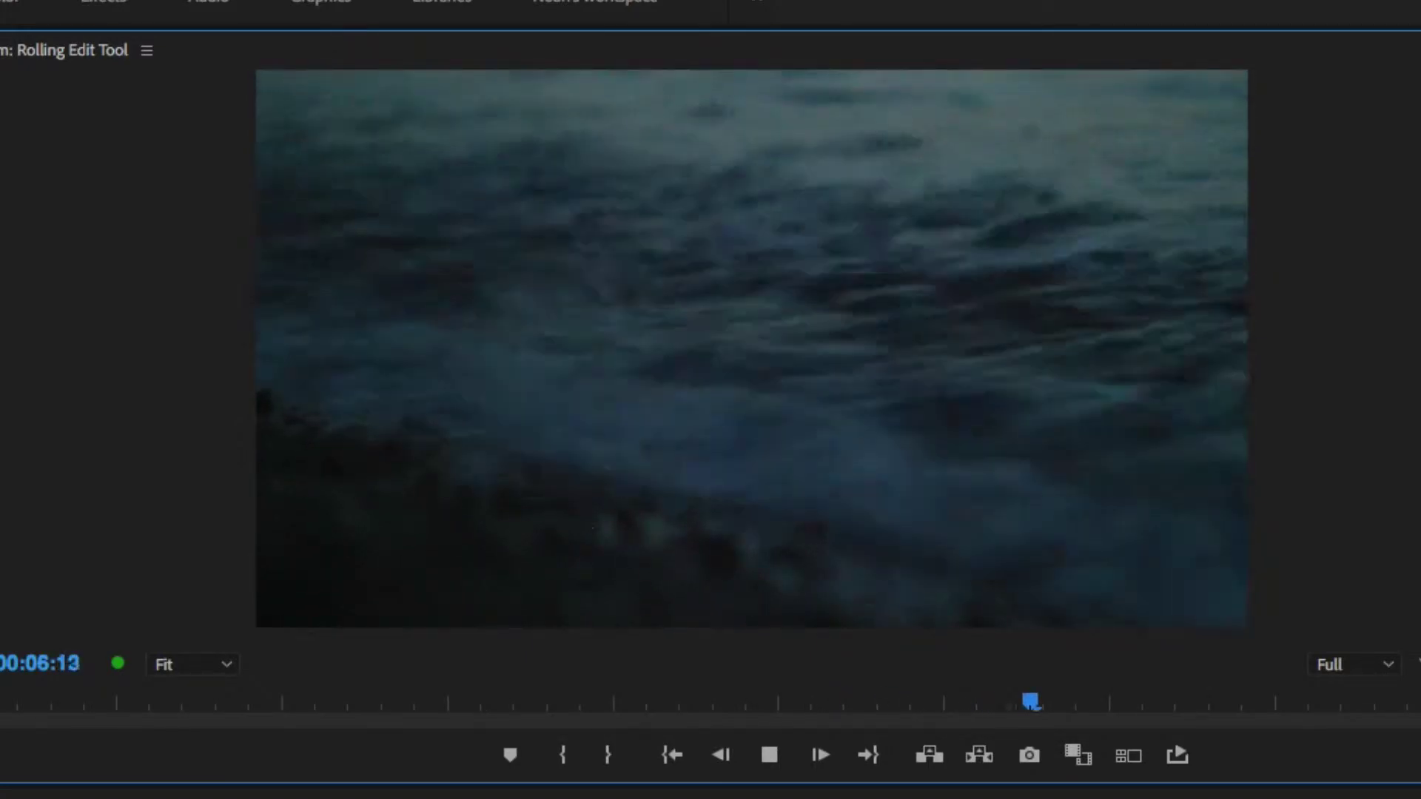
click(770, 755)
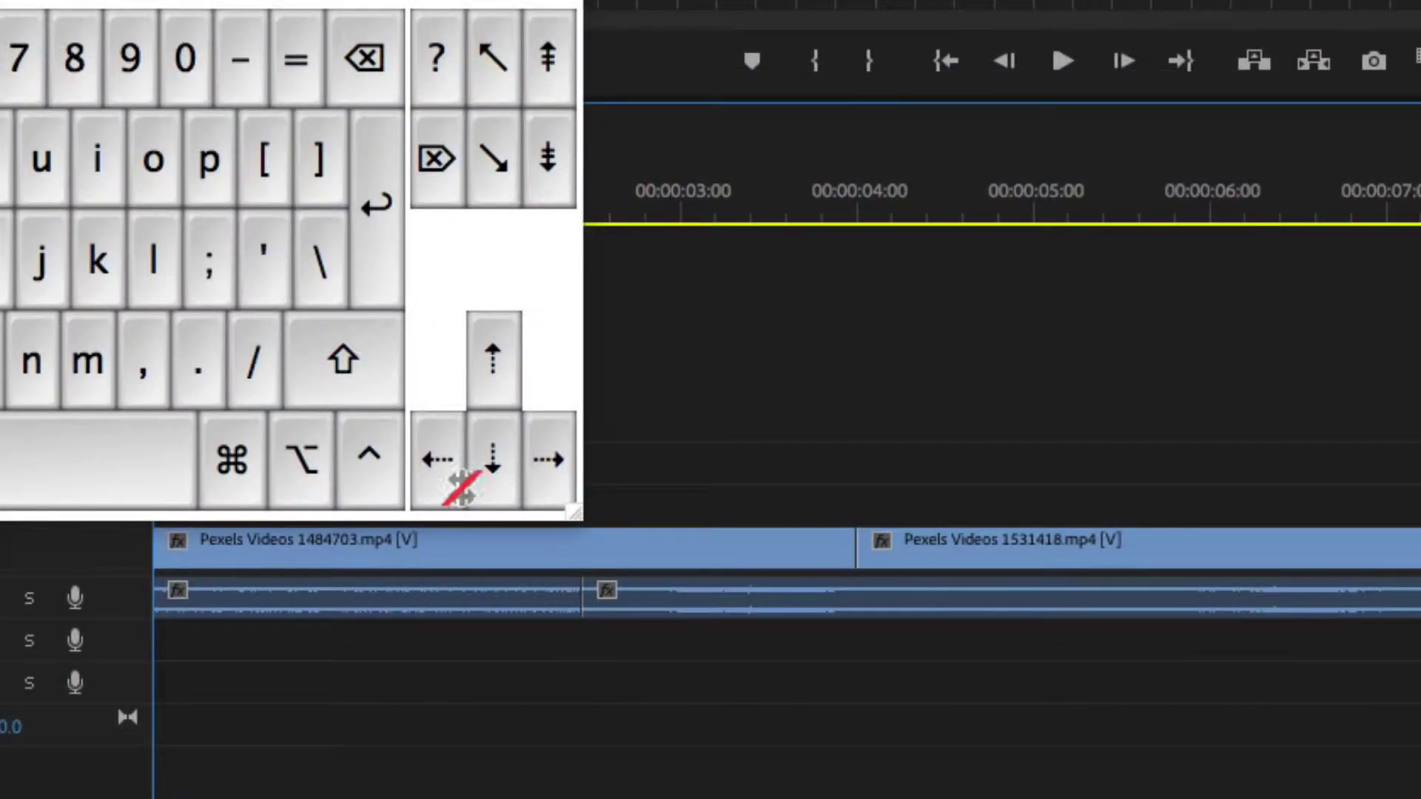
Roll only the video cut between the two clips earlier to about 00:00:02:11, in line with the audio cut.
key(alt)
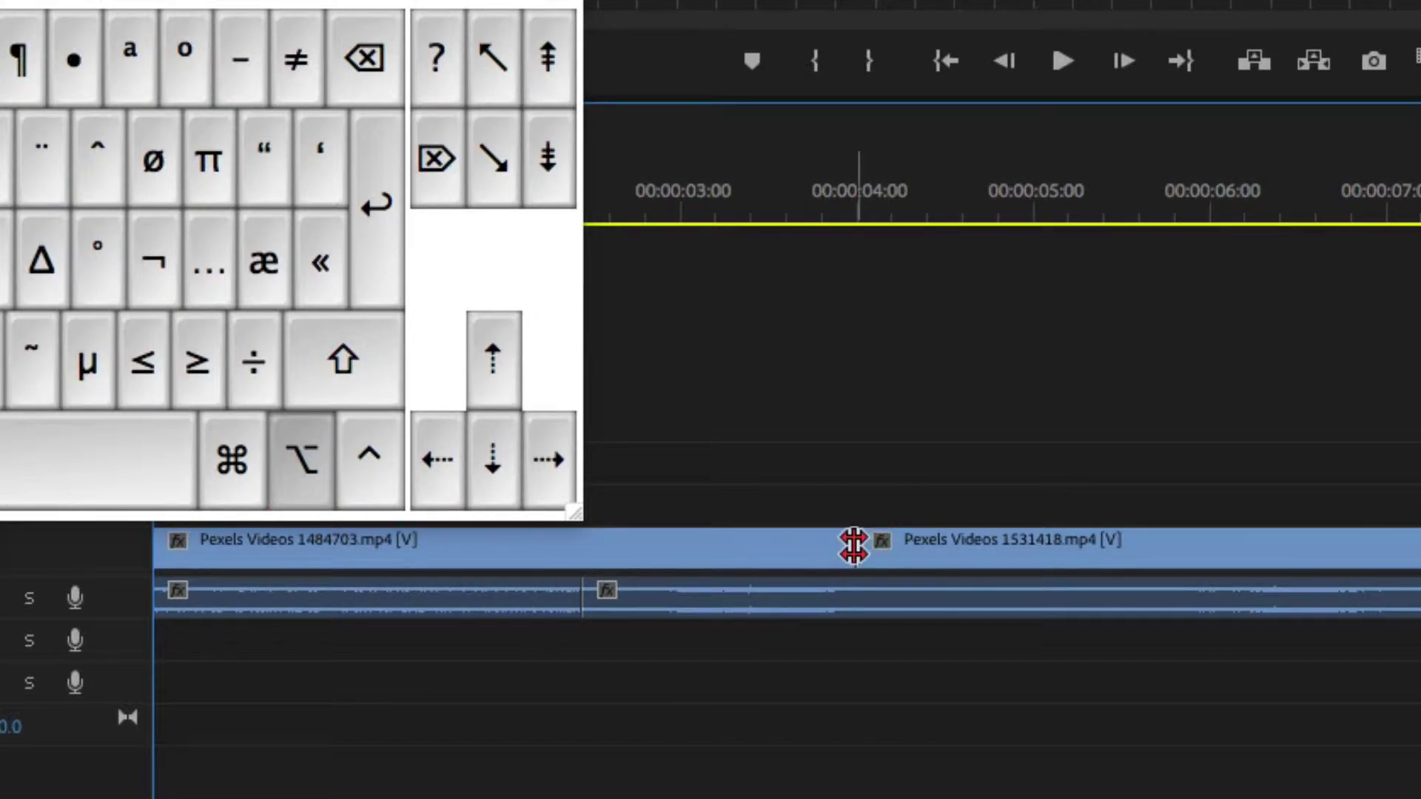
drag(851, 546, 592, 558)
drag(592, 558, 571, 558)
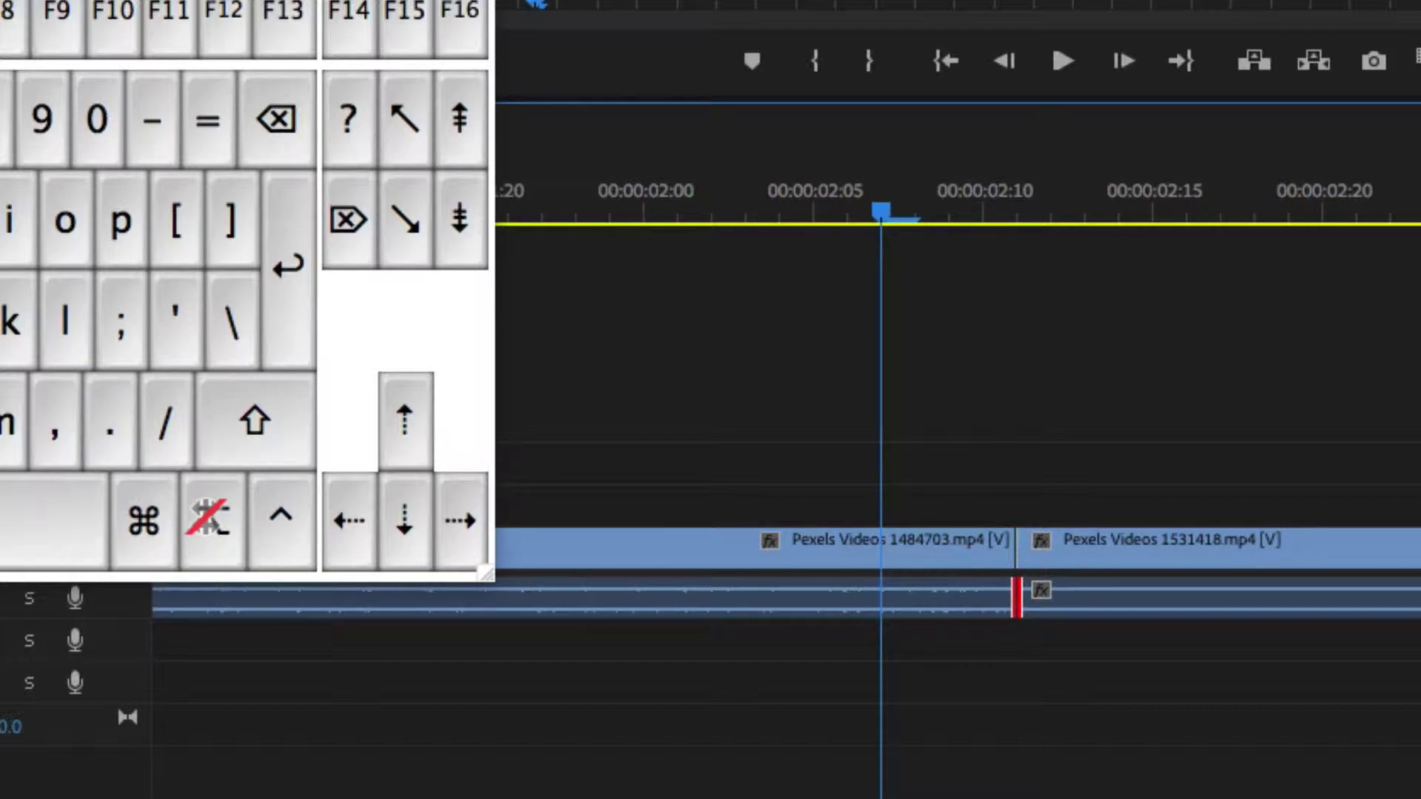
Nudge only the audio cut three frames earlier and back again, one frame at a time.
click(213, 521)
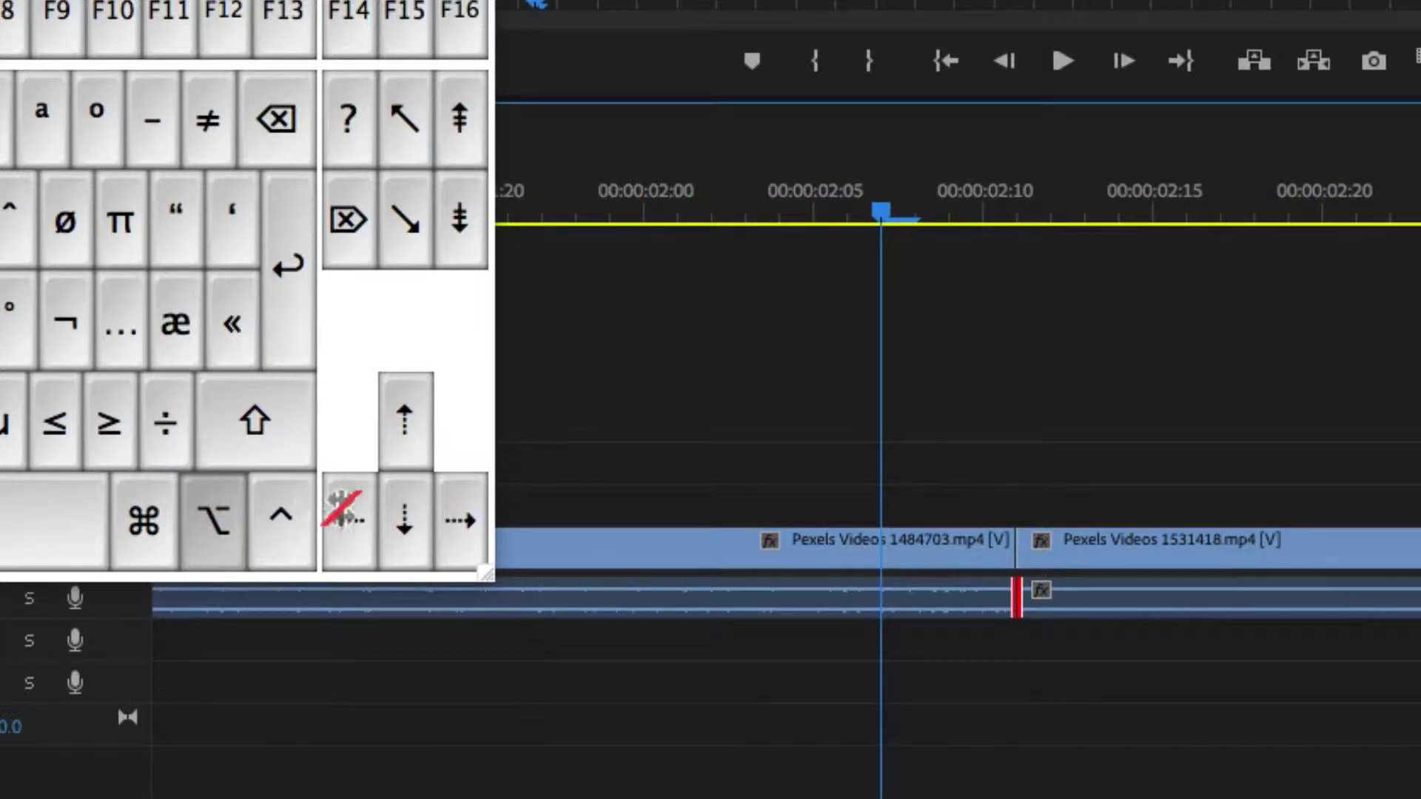
click(349, 512)
click(350, 512)
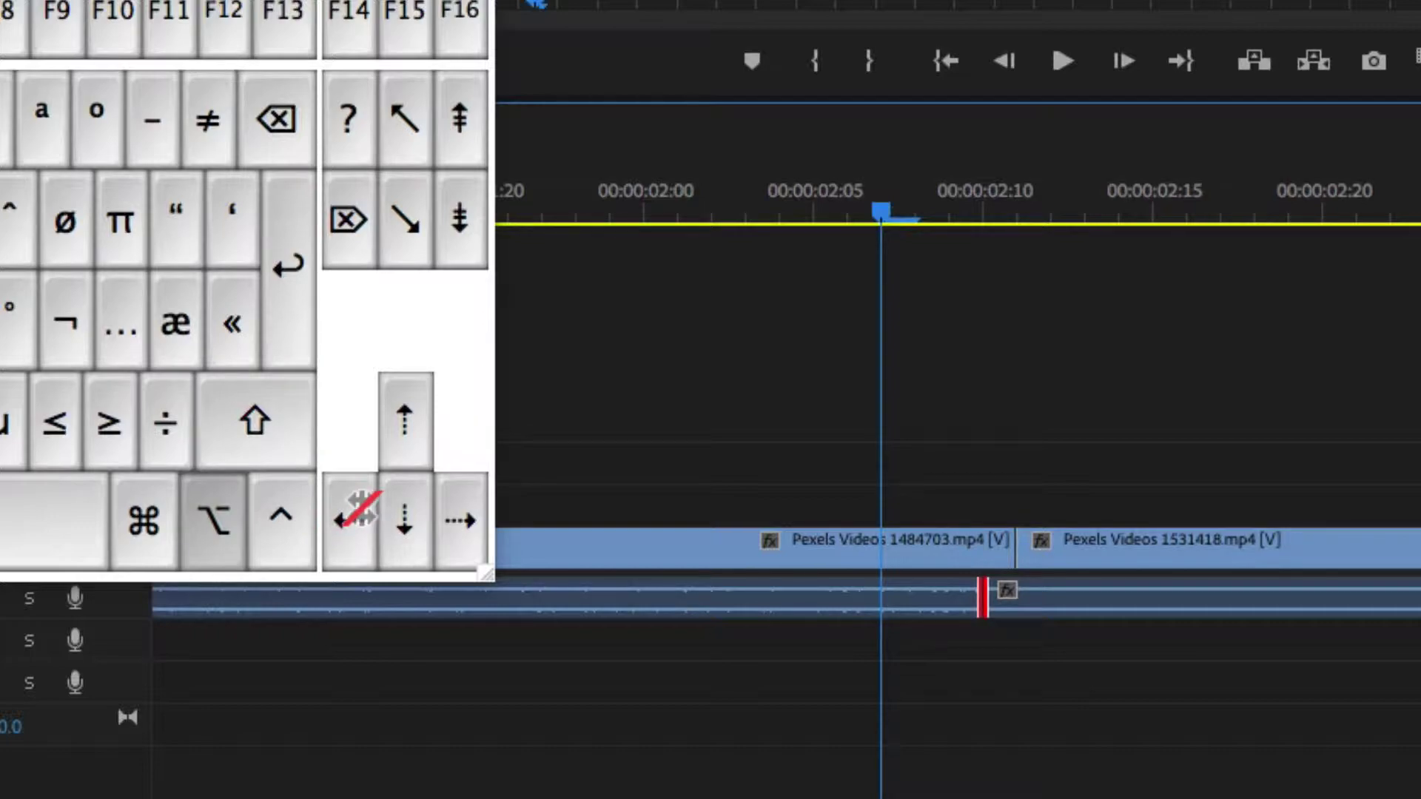
click(347, 512)
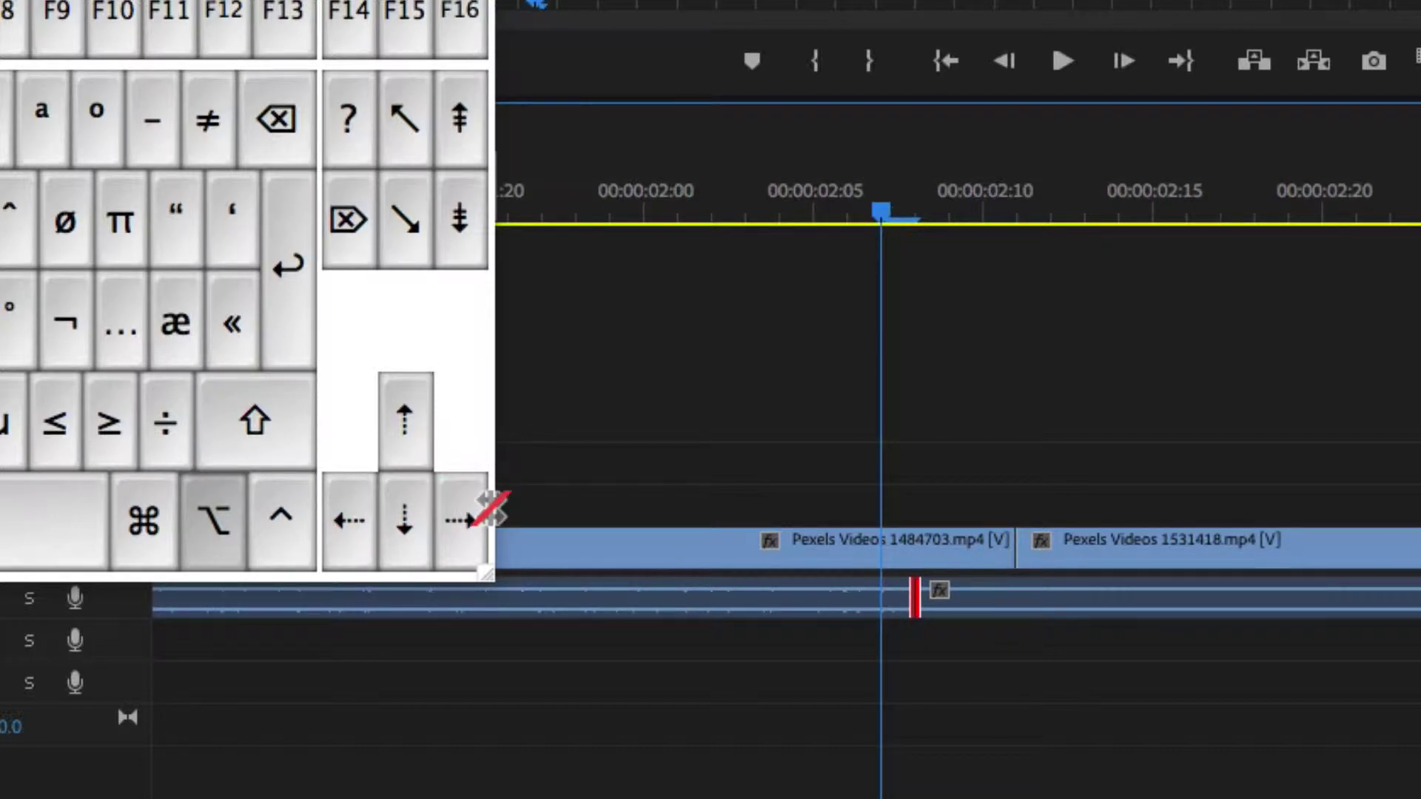
click(453, 512)
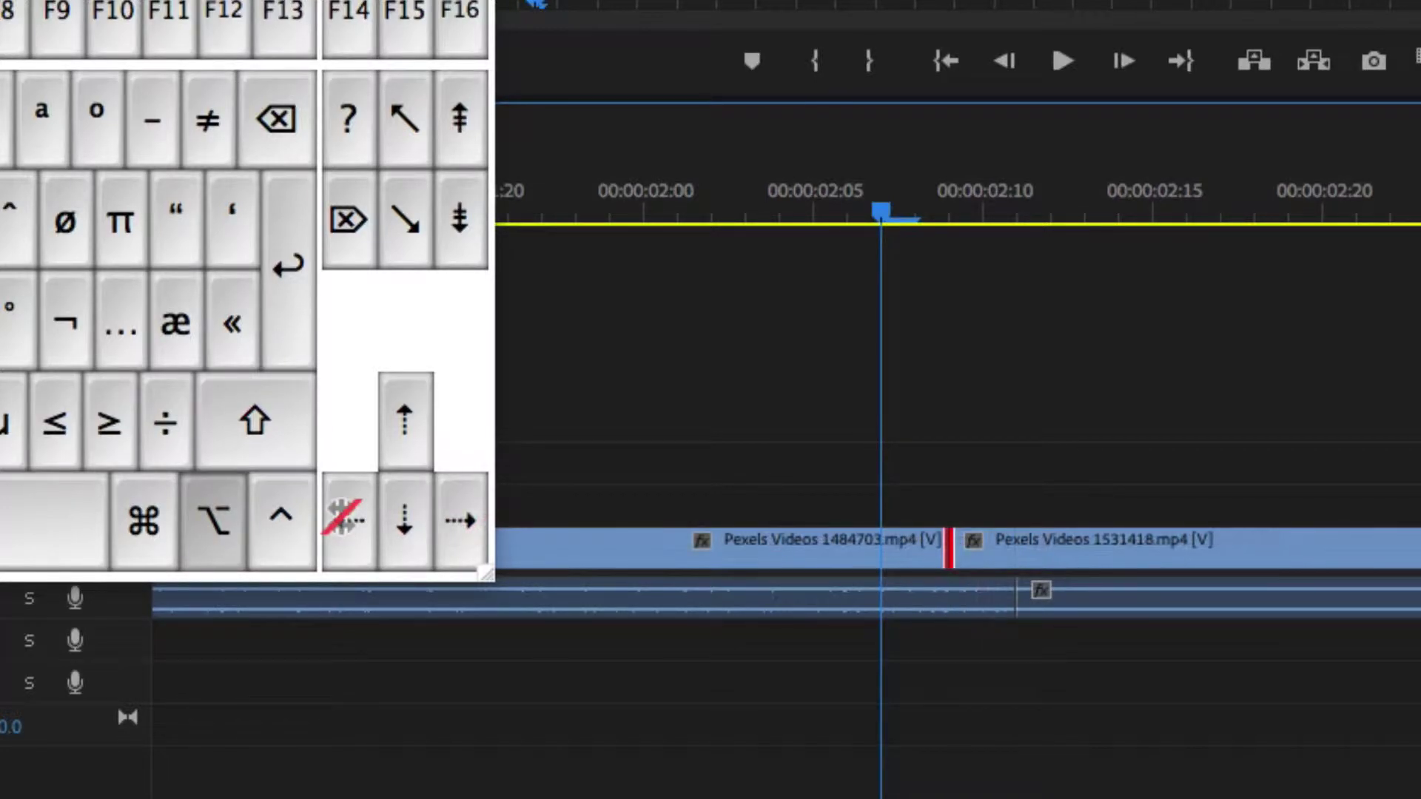
Nudge only the video cut between the two clips earlier, one frame at a time.
click(346, 521)
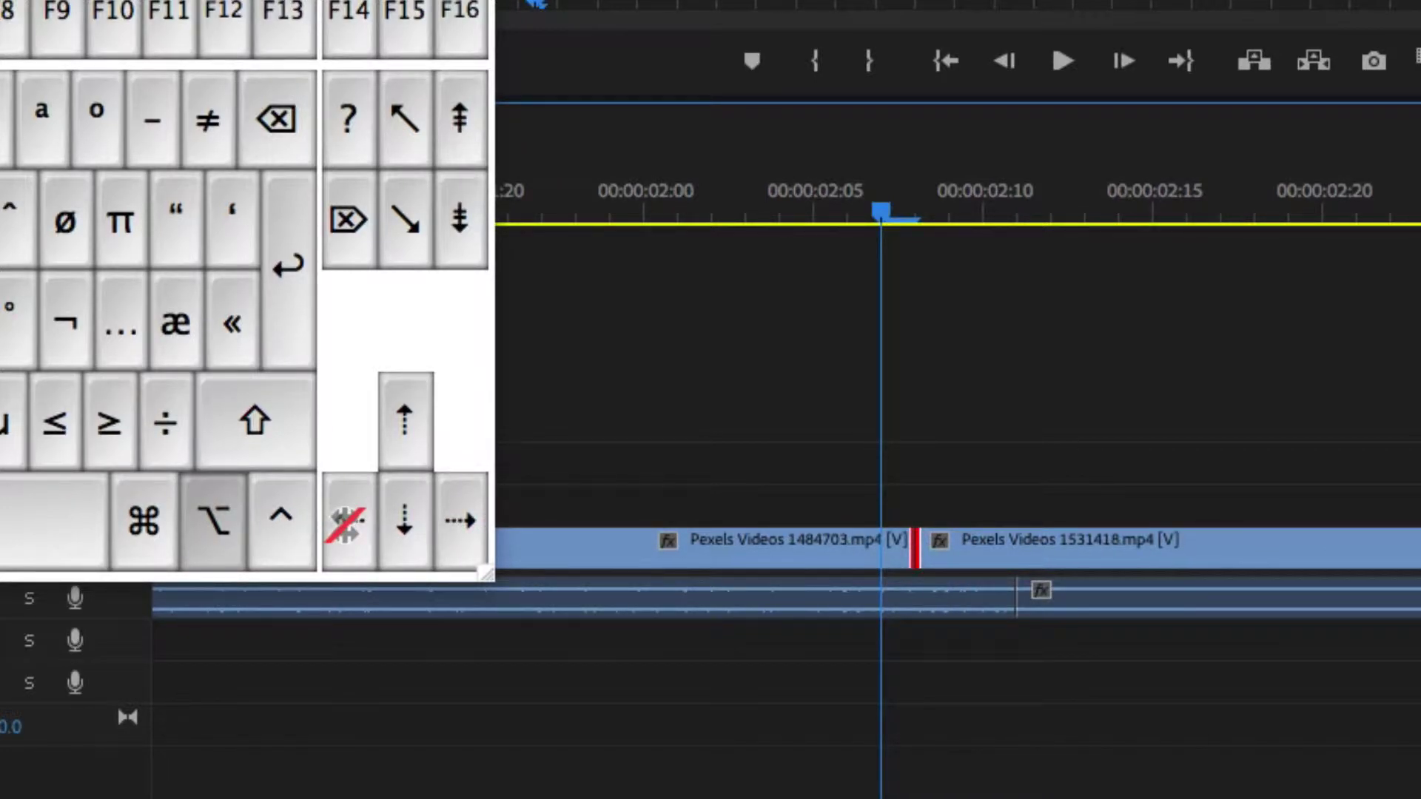
click(347, 524)
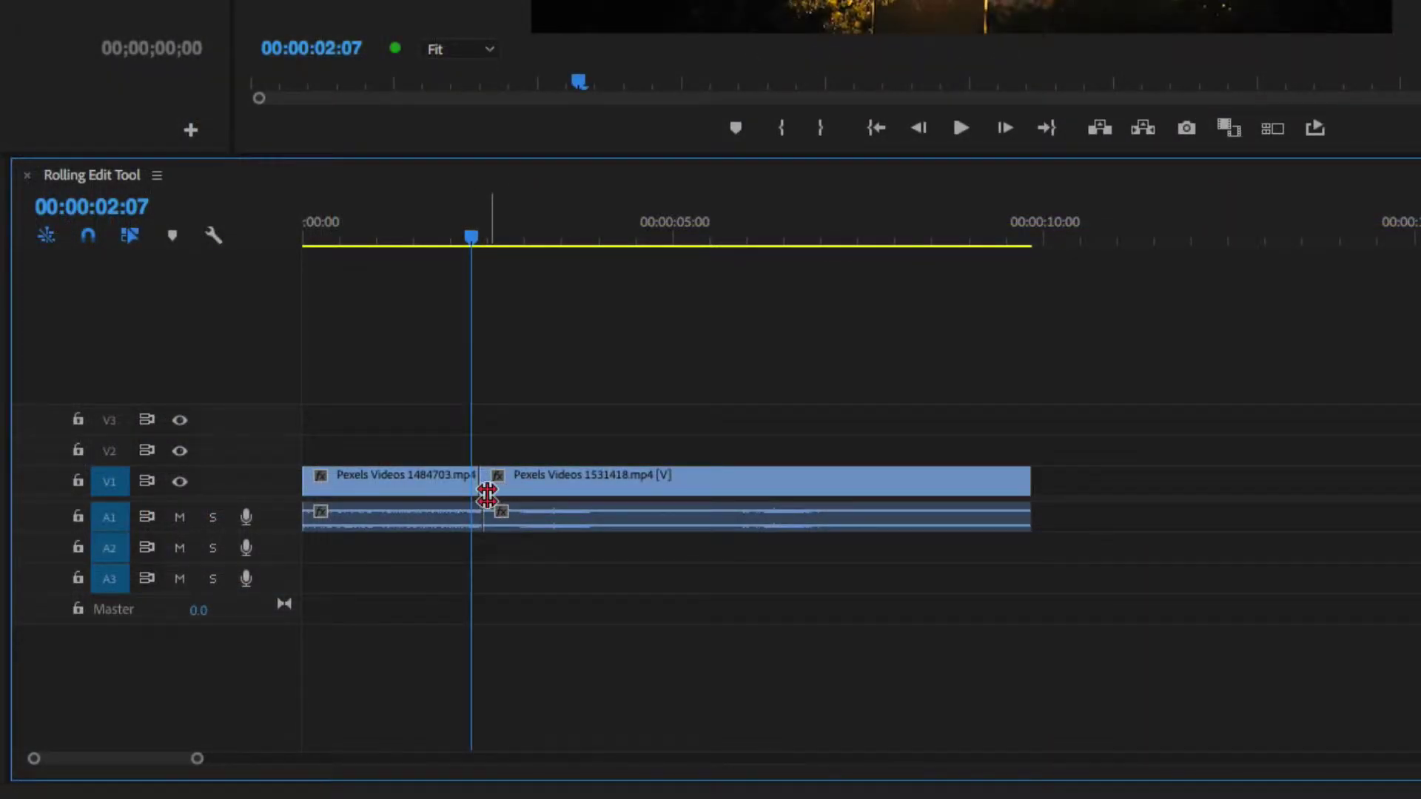
Open the video cut in trim mode and trim it backward 18 frames, using five-frame and one-frame increments.
click(487, 495)
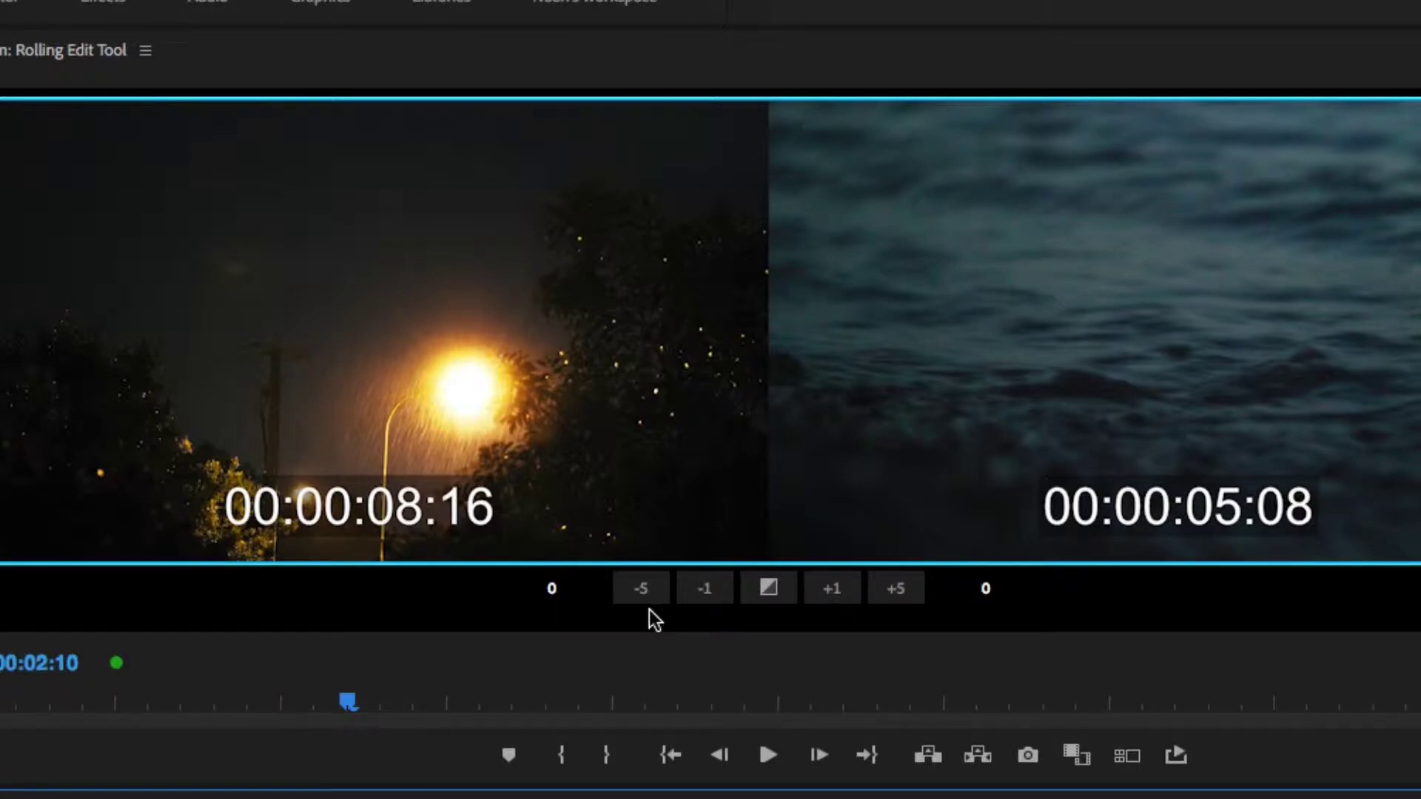
click(648, 590)
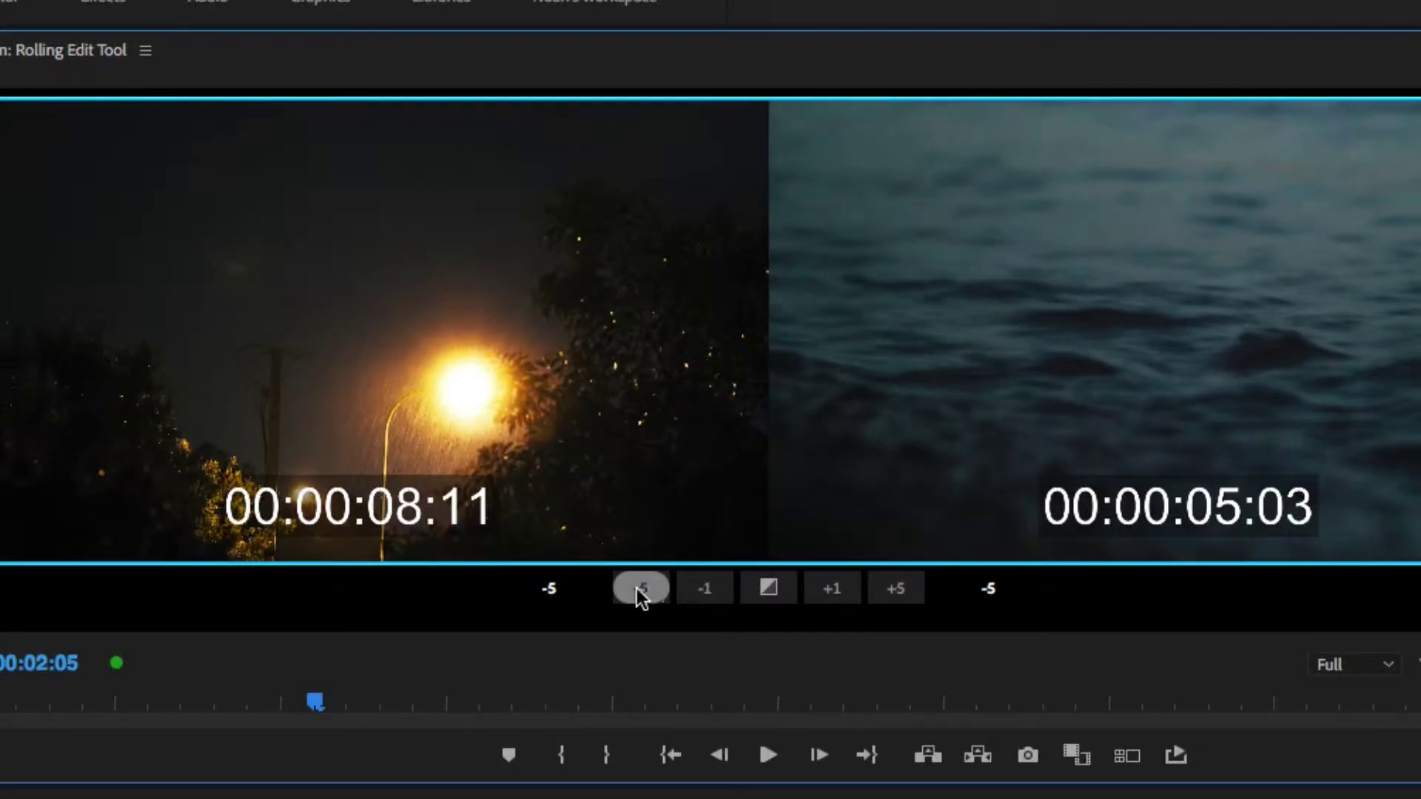
click(639, 590)
click(642, 592)
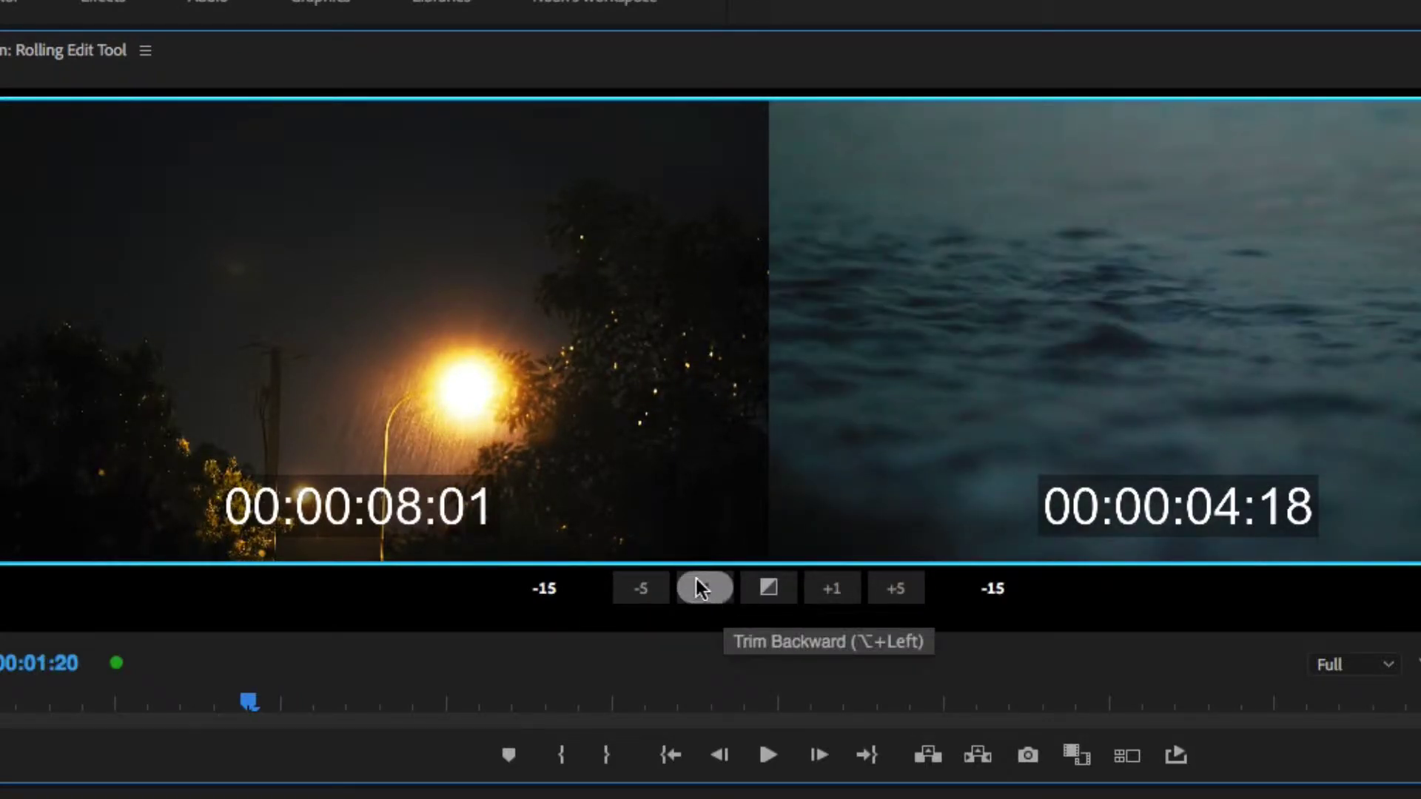
click(698, 588)
click(698, 589)
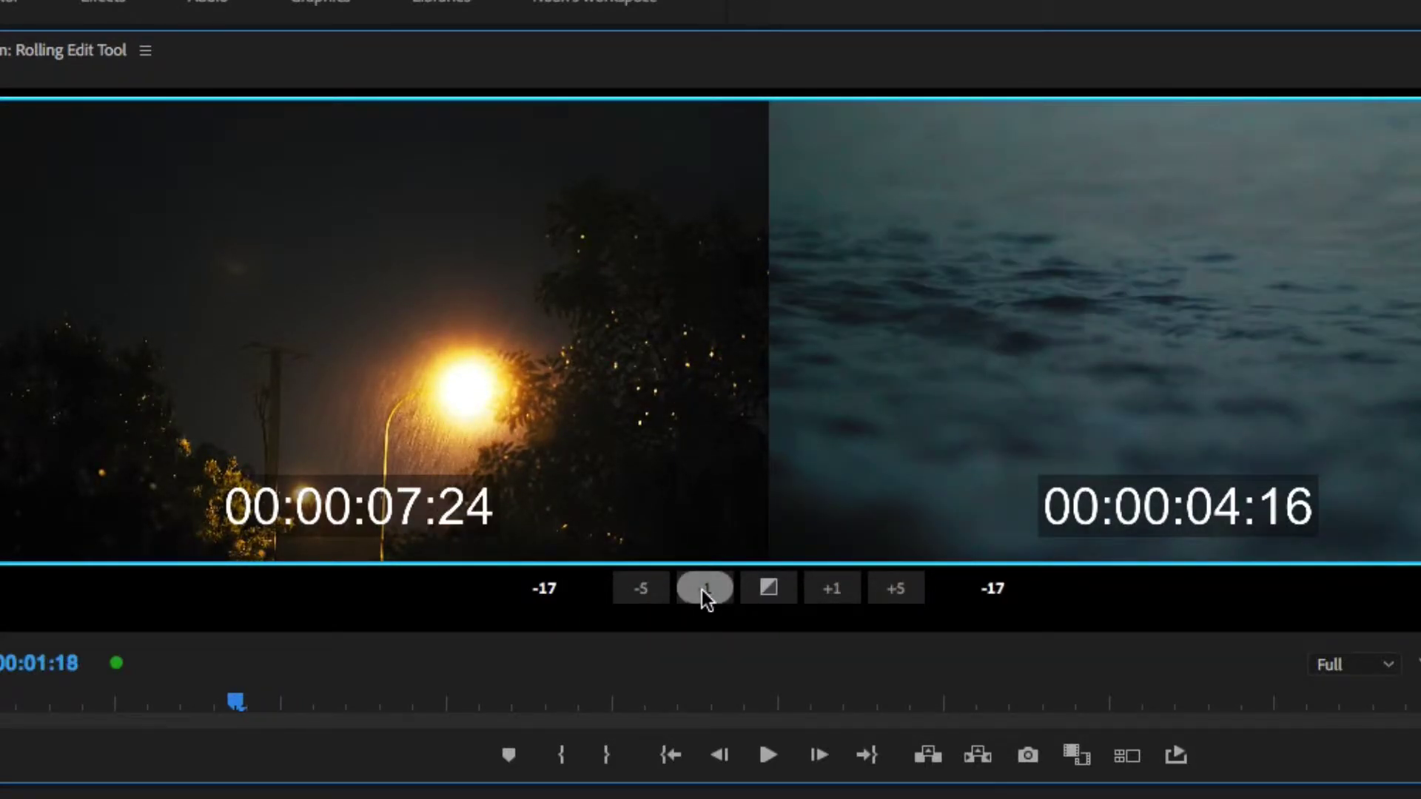
click(709, 589)
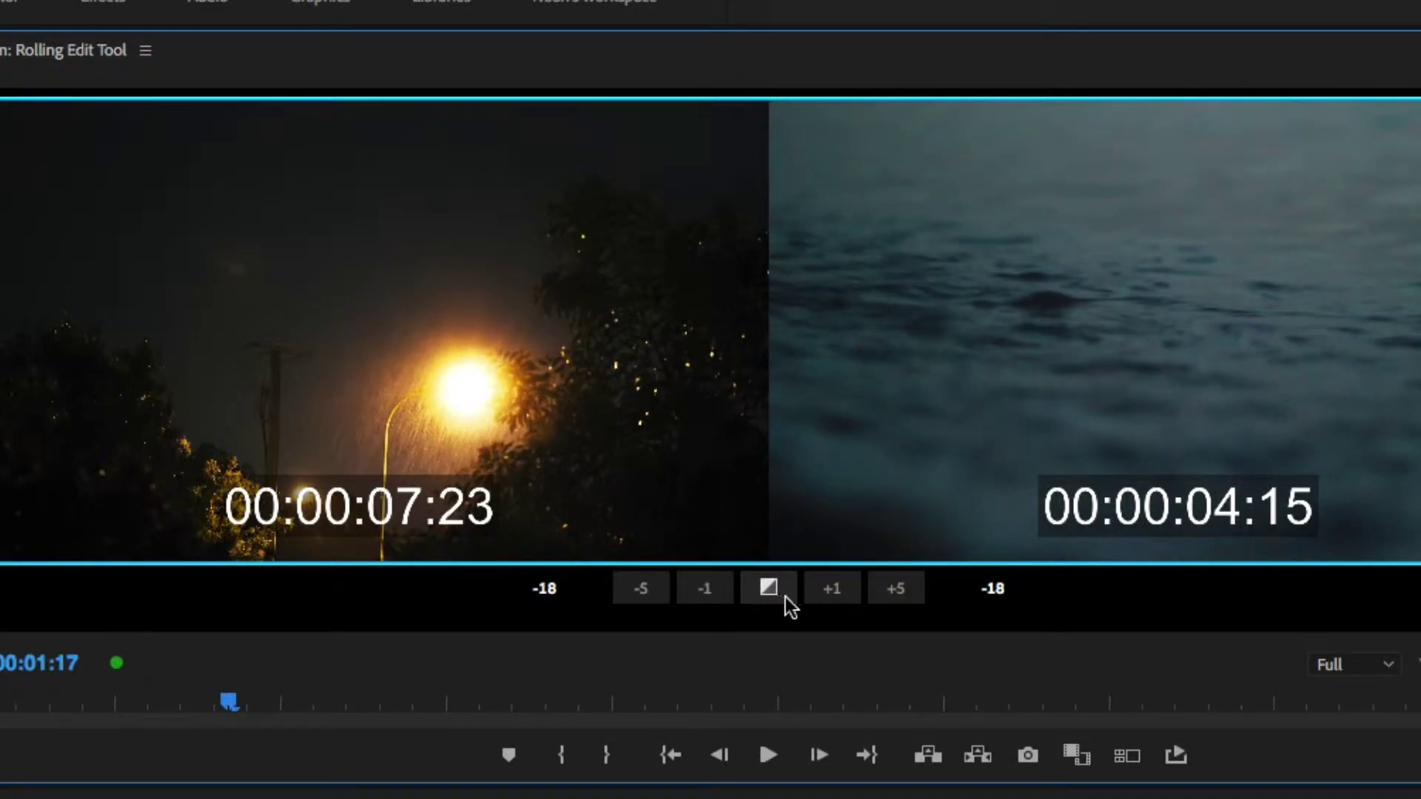
Trim the video cut forward by 20 frames in five-frame increments, plus one single frame.
click(892, 587)
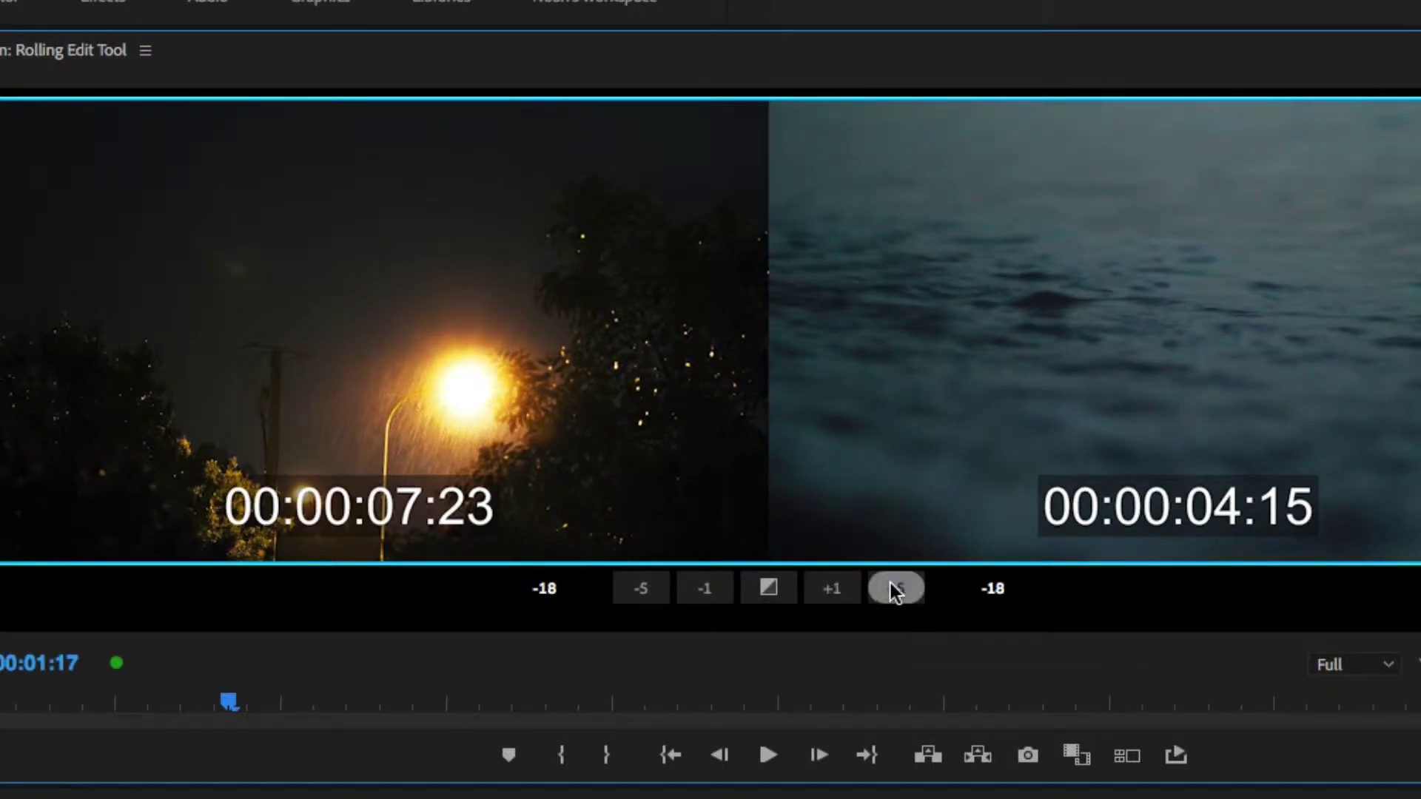
click(911, 589)
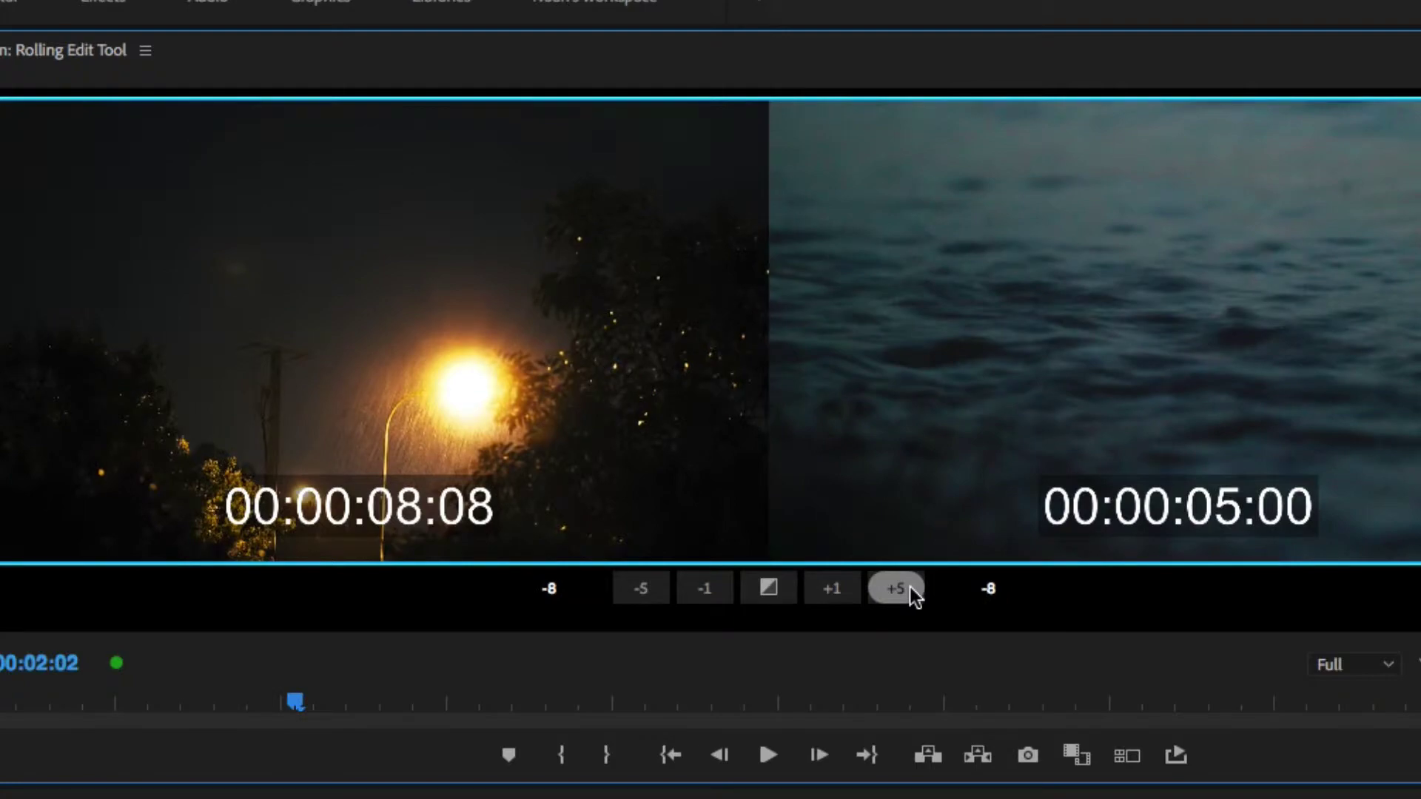
click(909, 590)
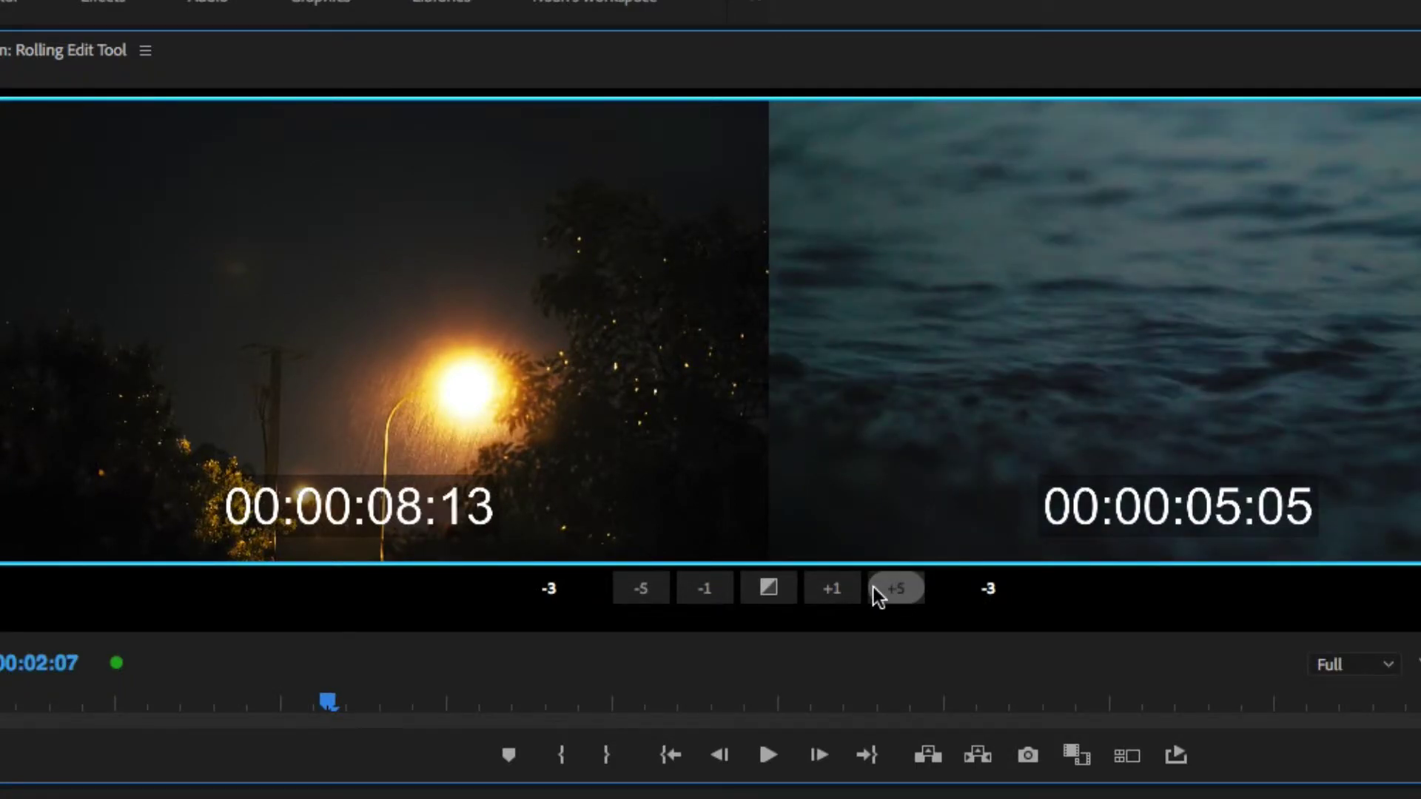
click(873, 588)
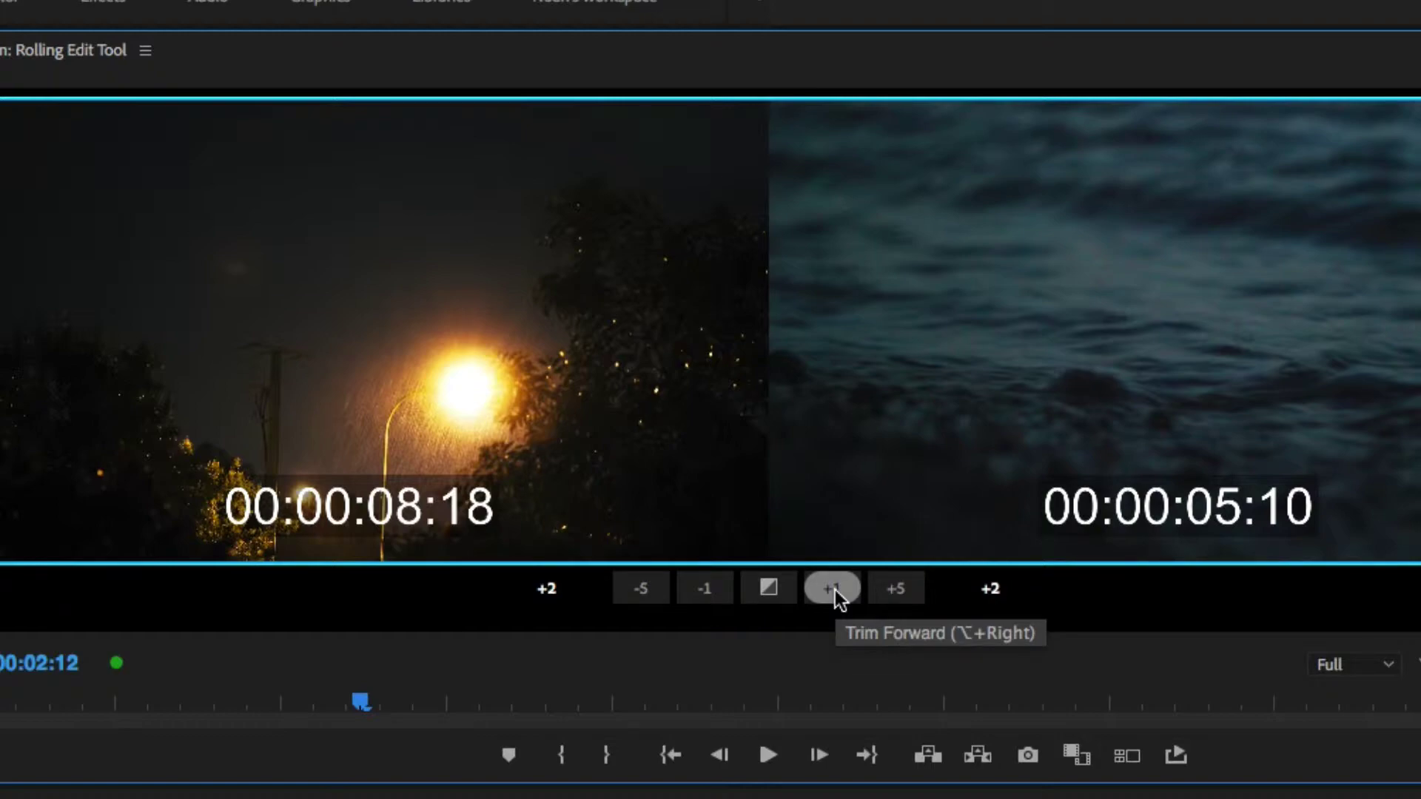
click(835, 589)
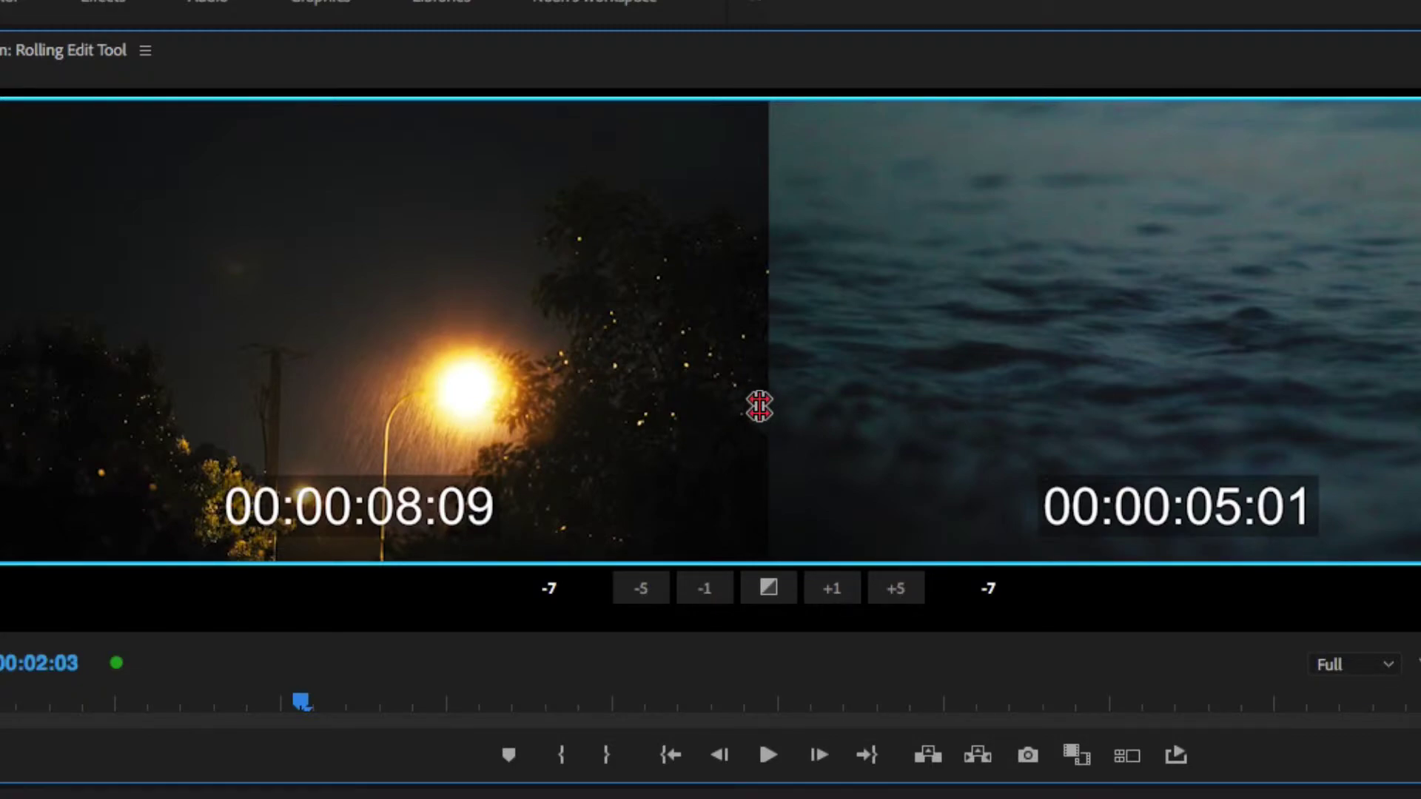
Roll the cut freehand at the divider between the outgoing and incoming frames in the trim preview.
drag(759, 405, 762, 407)
drag(755, 285, 850, 285)
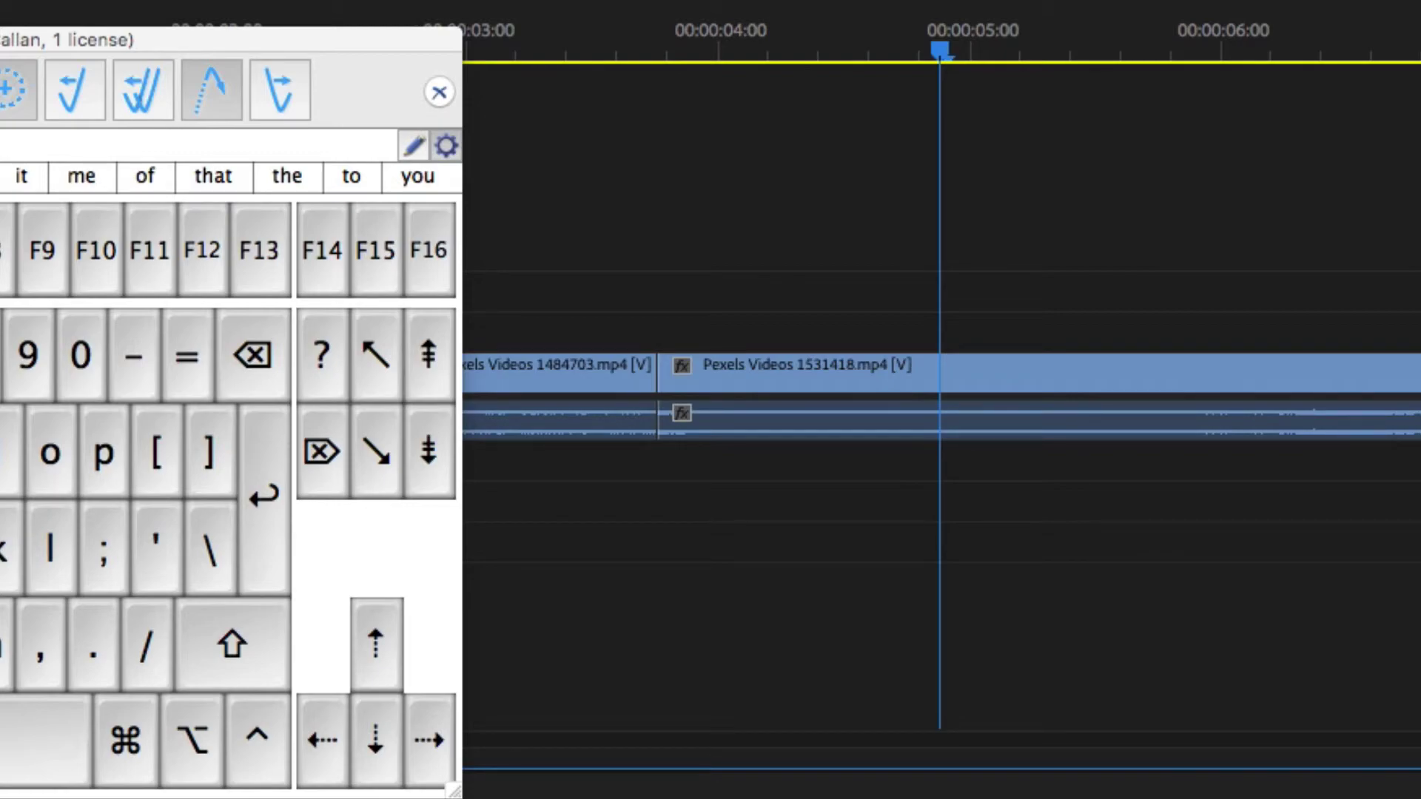
Roll the cut between the two clips about 00:00:01:13 later with the temporary rolling edit cursor.
click(130, 761)
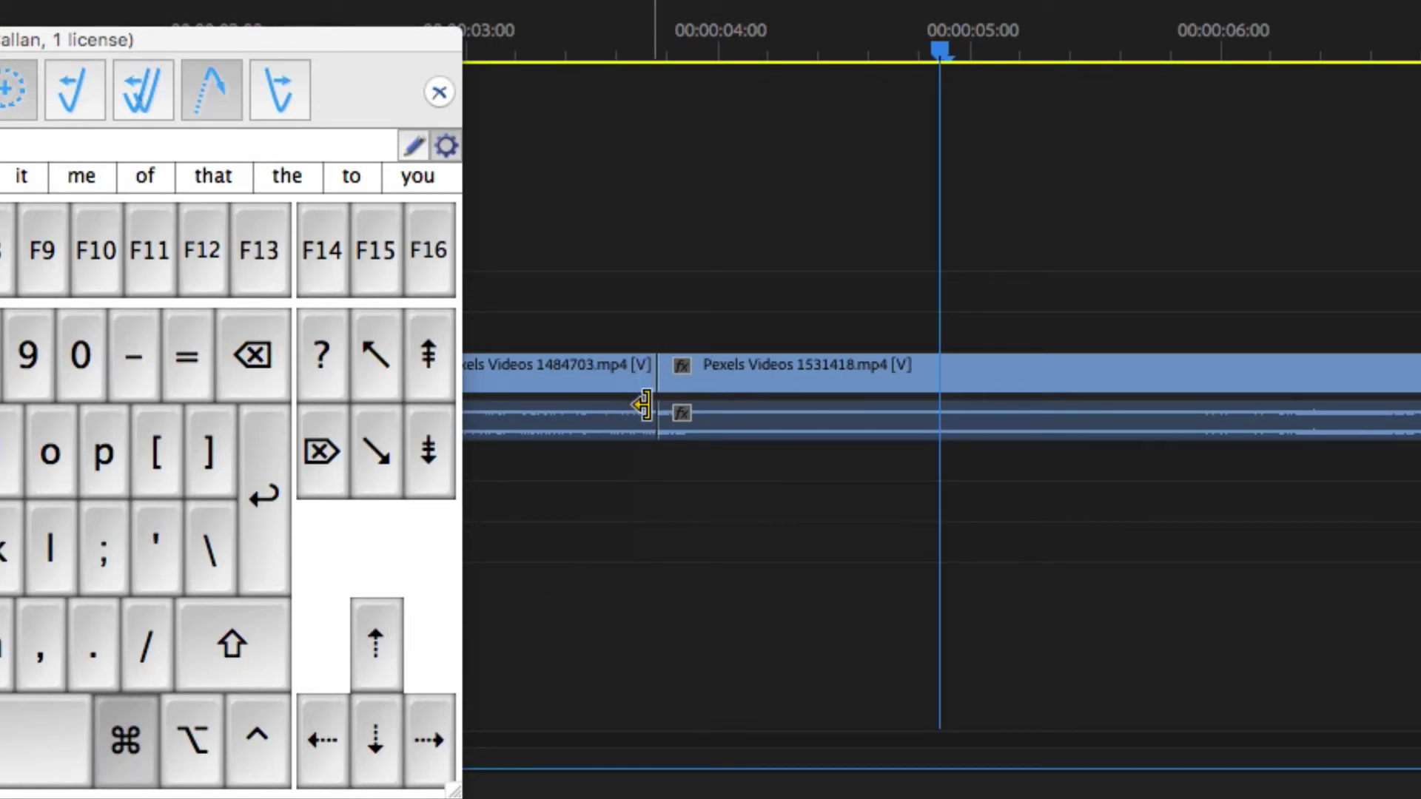
drag(661, 408, 964, 451)
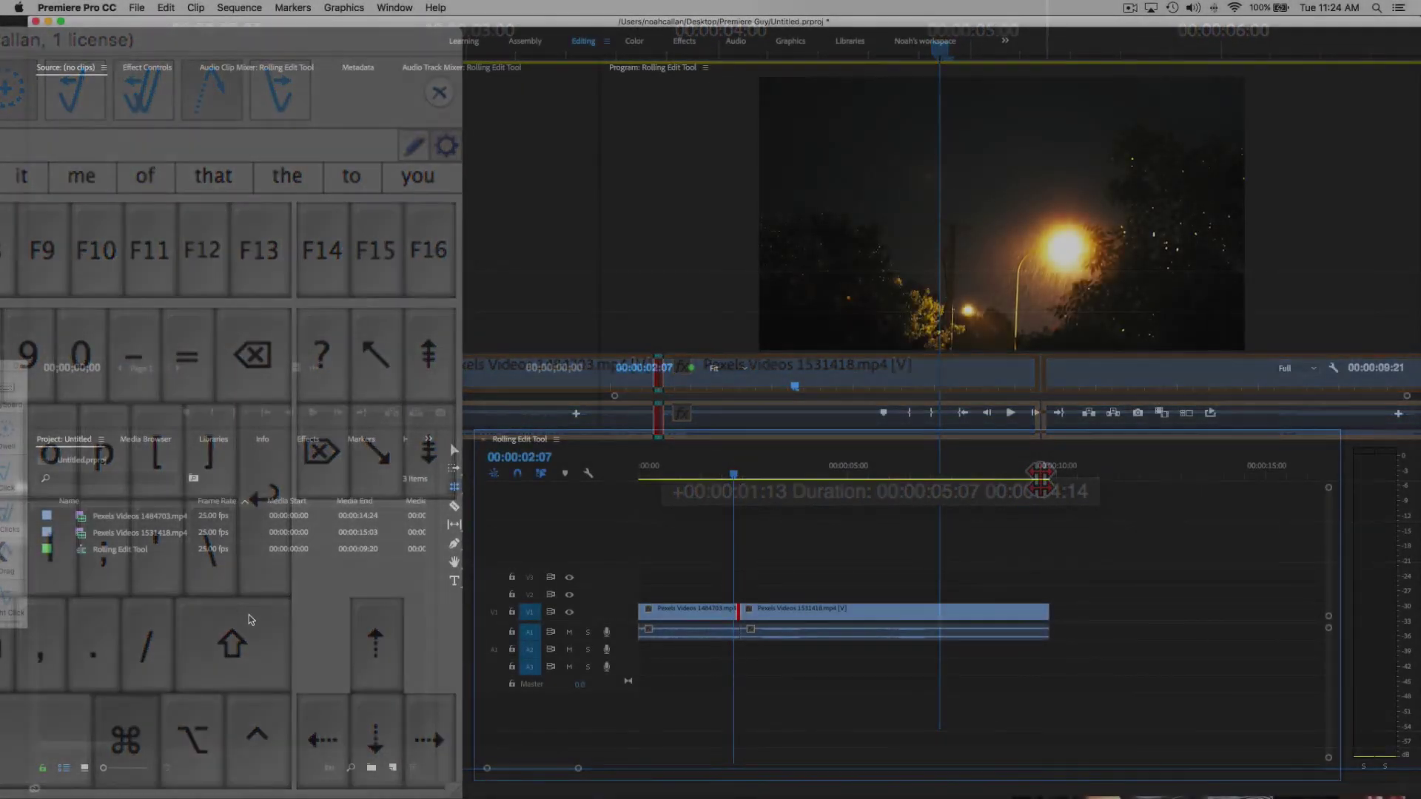